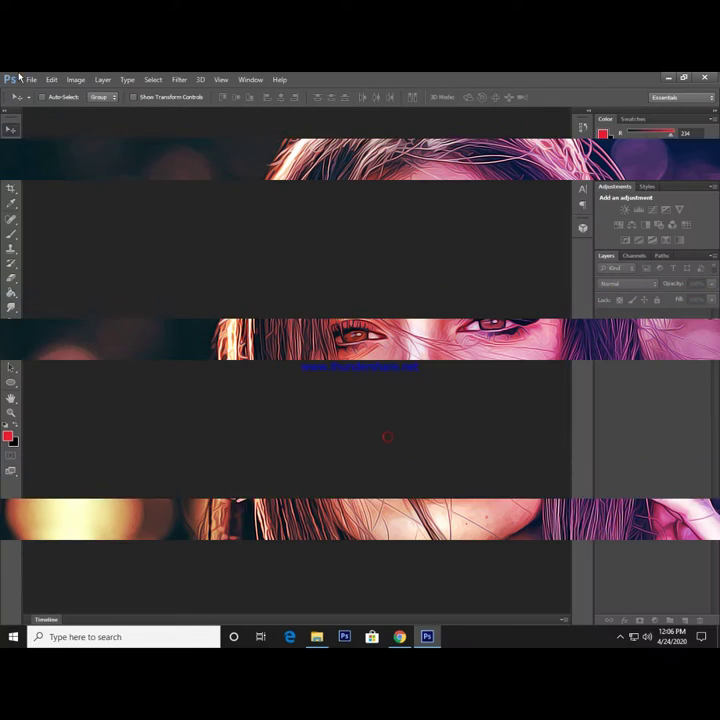
Open the File menu from the empty Photoshop workspace.
click(31, 79)
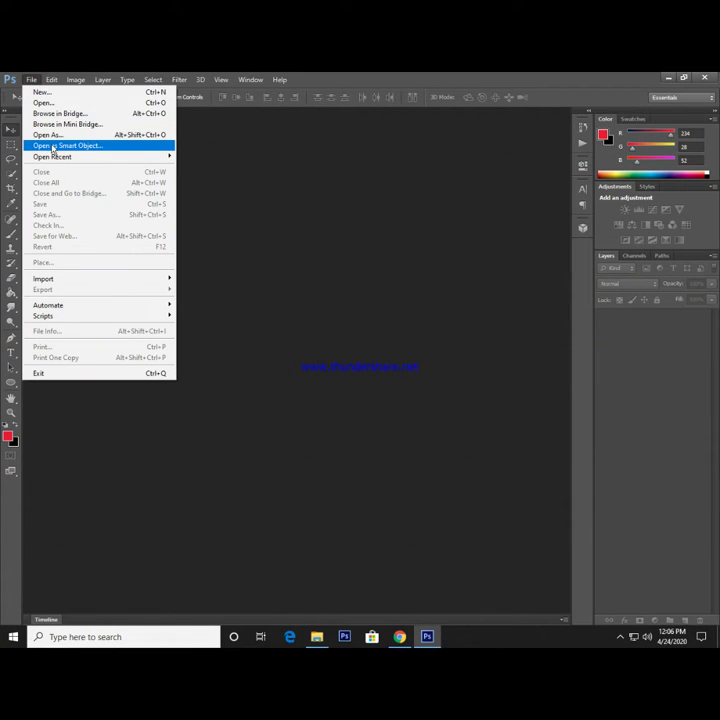
Open the Women-Face portrait JPEG as a new single-layer document.
click(52, 103)
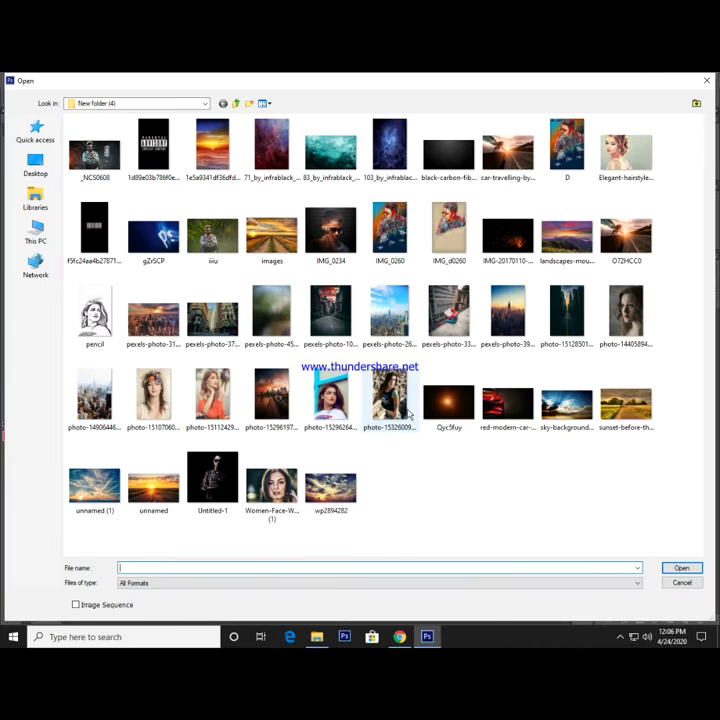
click(272, 485)
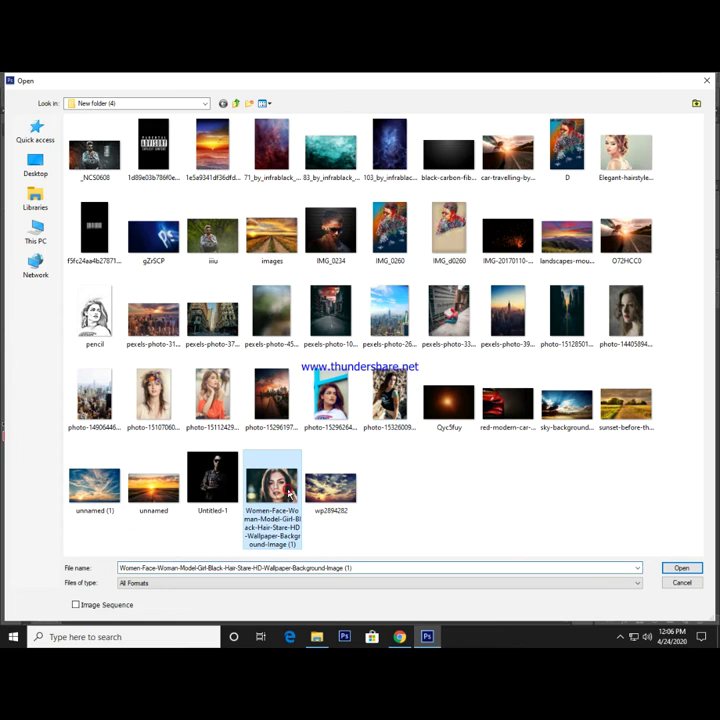
click(681, 568)
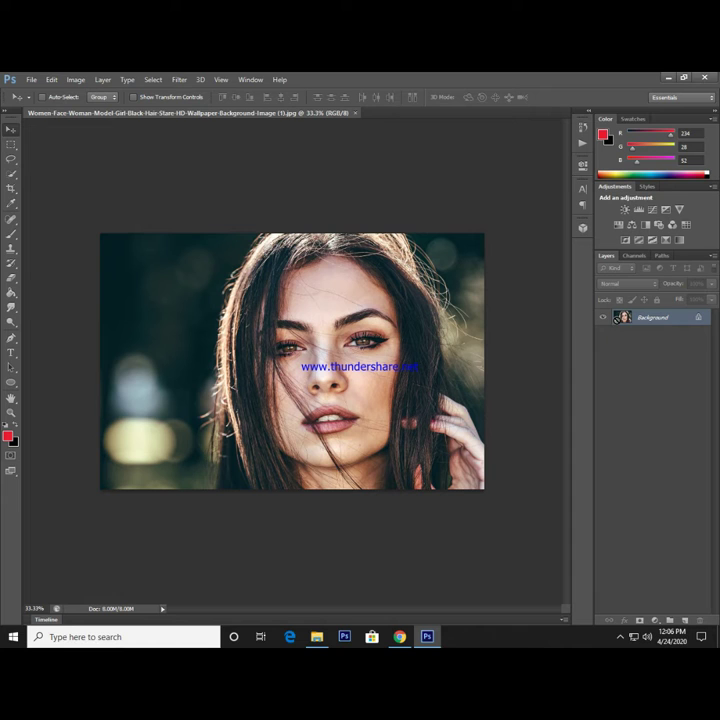
Duplicate the photo to Layer 1 and apply Shadows/Highlights with Shadows Amount about 16.
key(ctrl+j)
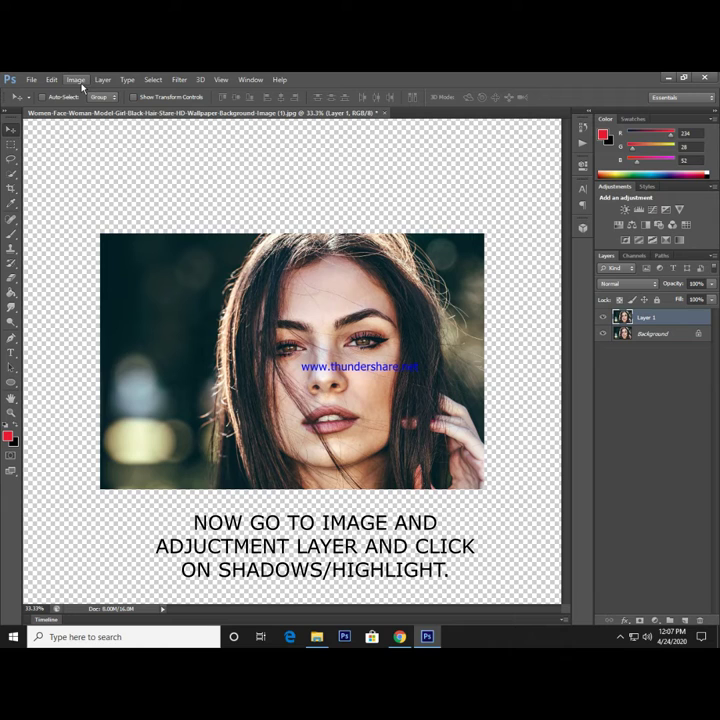
click(78, 80)
mouse_move(93, 108)
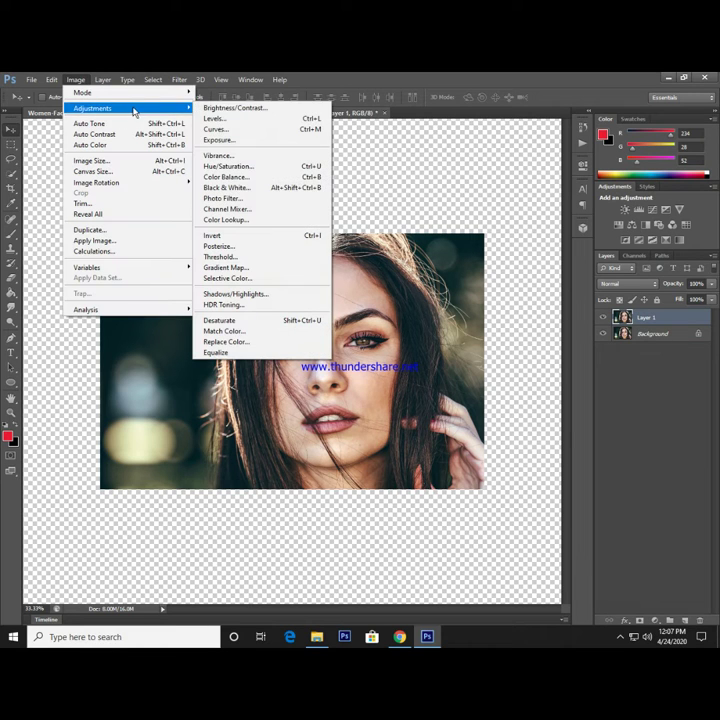
click(236, 293)
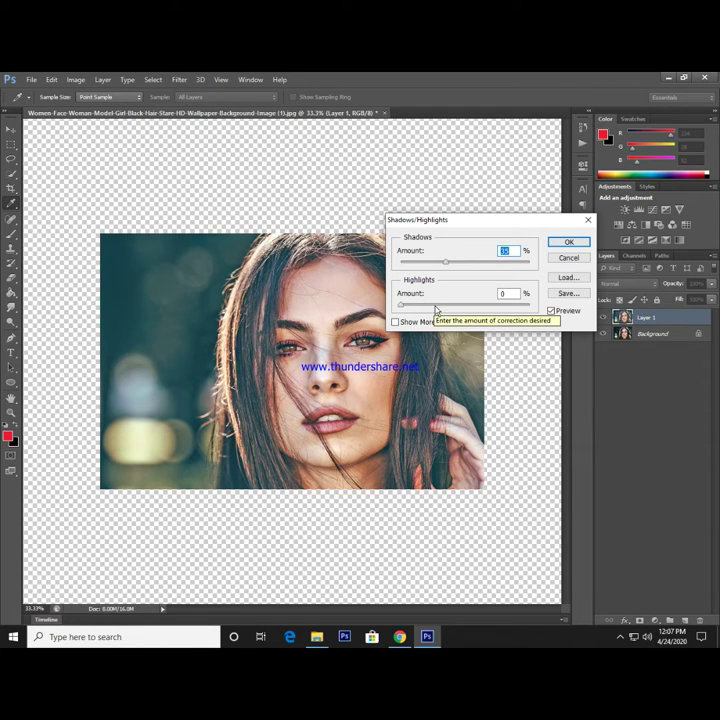
drag(452, 266, 435, 266)
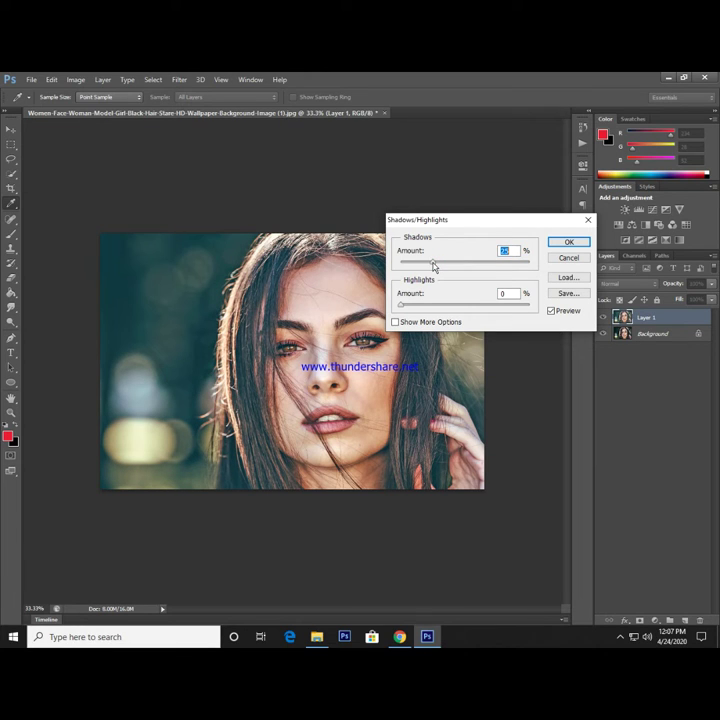
mouse_move(435, 267)
mouse_down()
mouse_move(420, 309)
mouse_move(410, 308)
mouse_up()
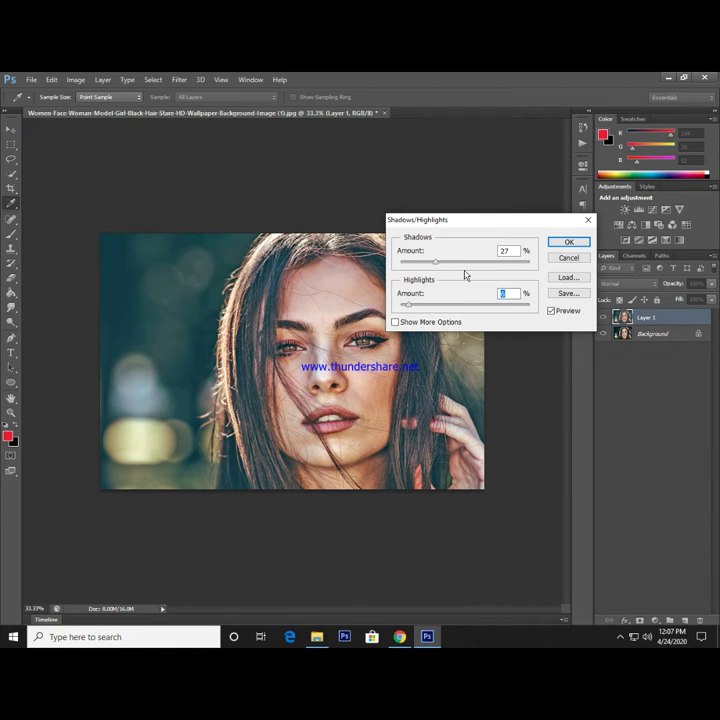
drag(423, 264, 409, 268)
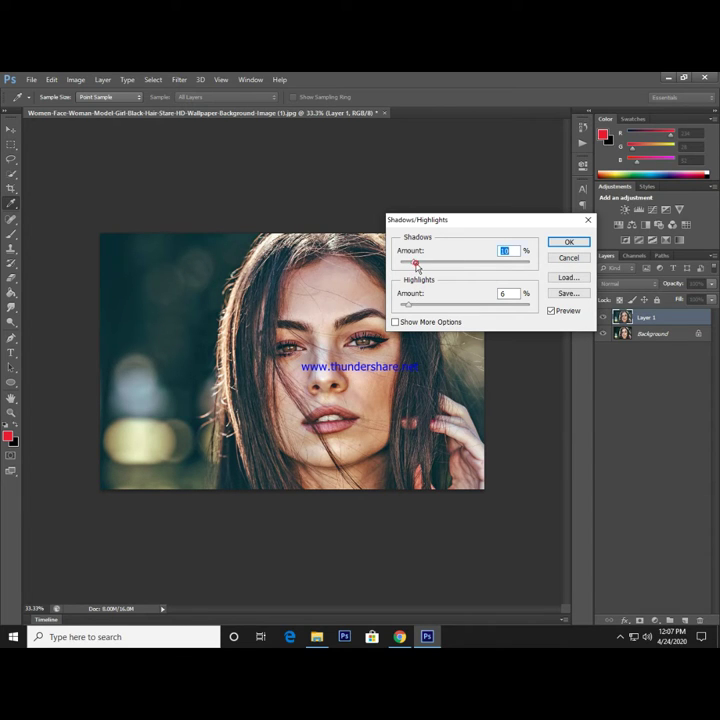
click(569, 242)
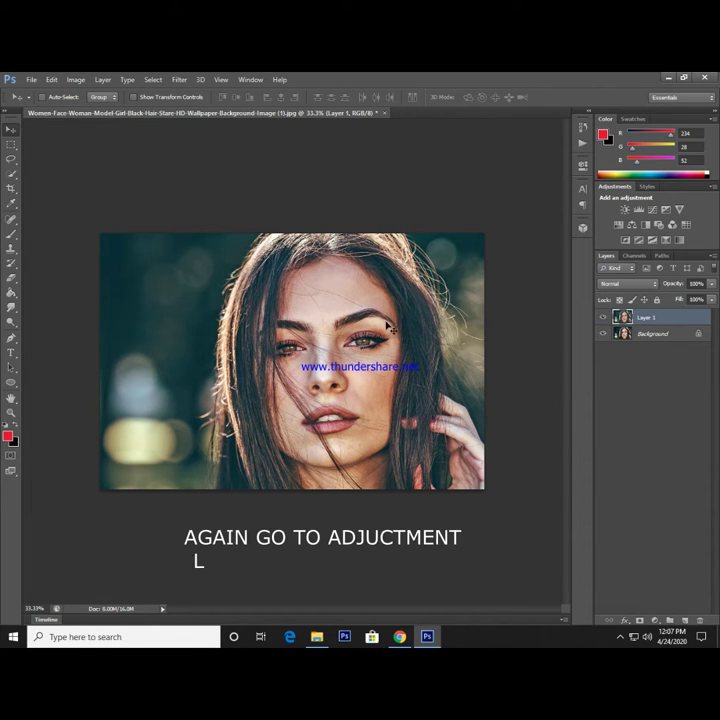
Apply Levels to Layer 1 with white input 224 and black input 8.
click(69, 84)
mouse_move(92, 108)
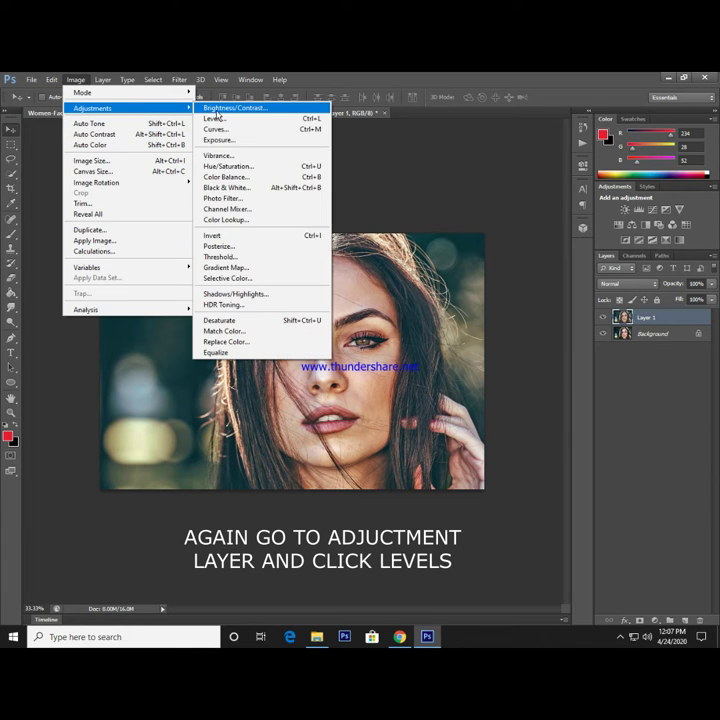
click(222, 121)
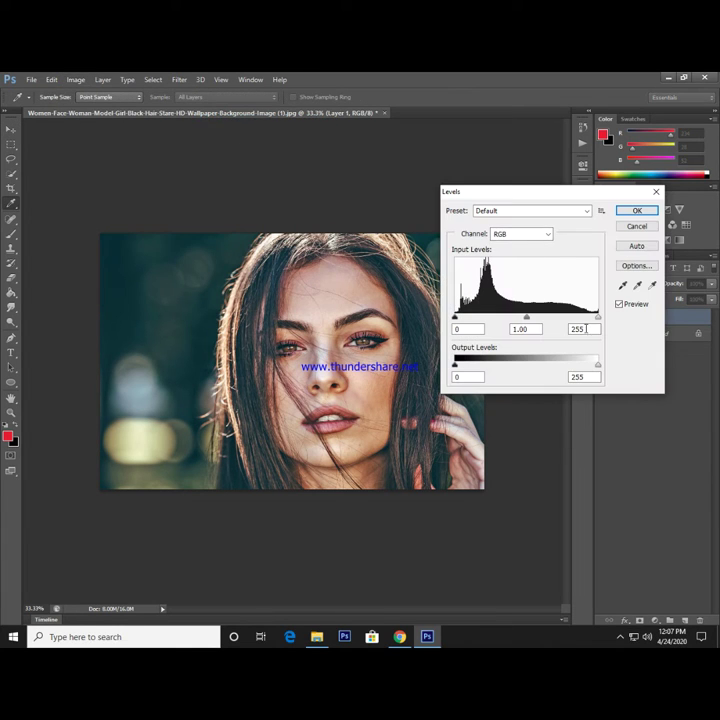
drag(597, 318, 582, 320)
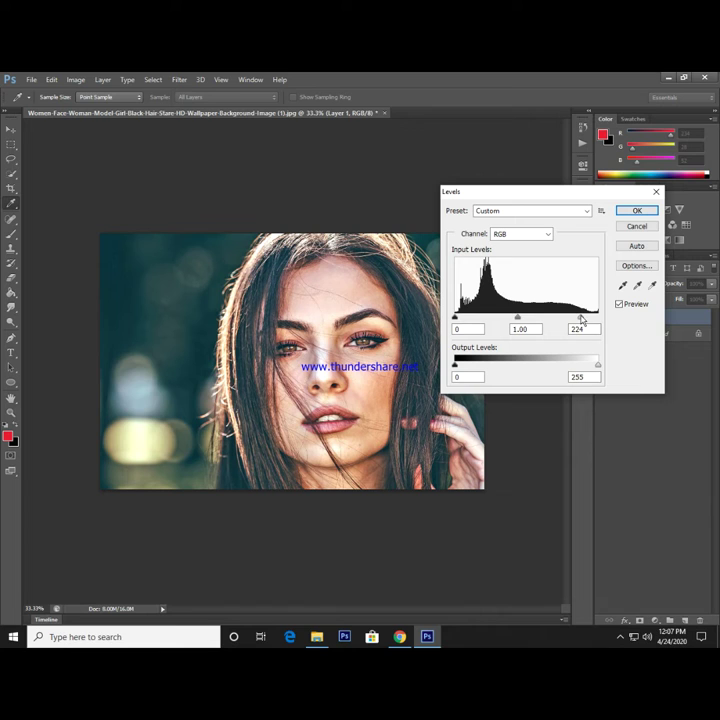
drag(455, 318, 459, 319)
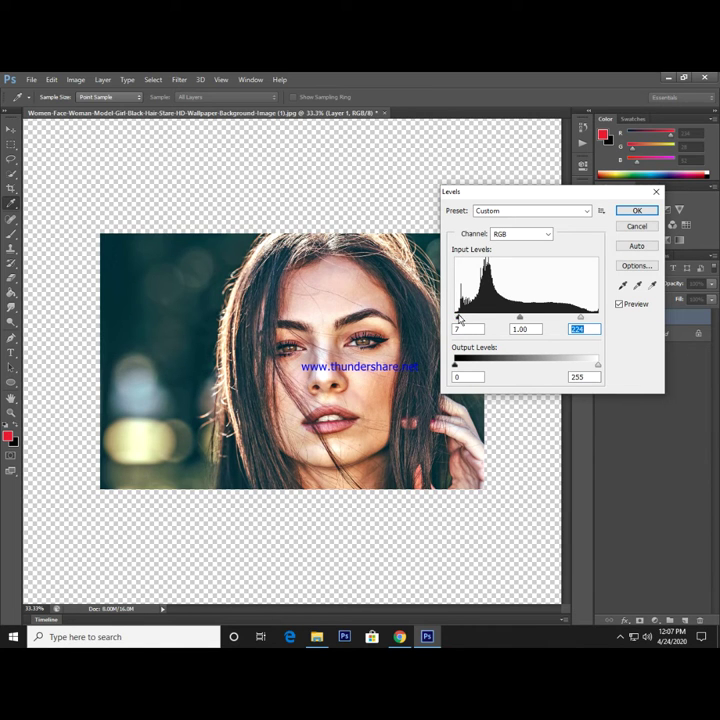
click(458, 318)
drag(458, 318, 459, 320)
click(634, 212)
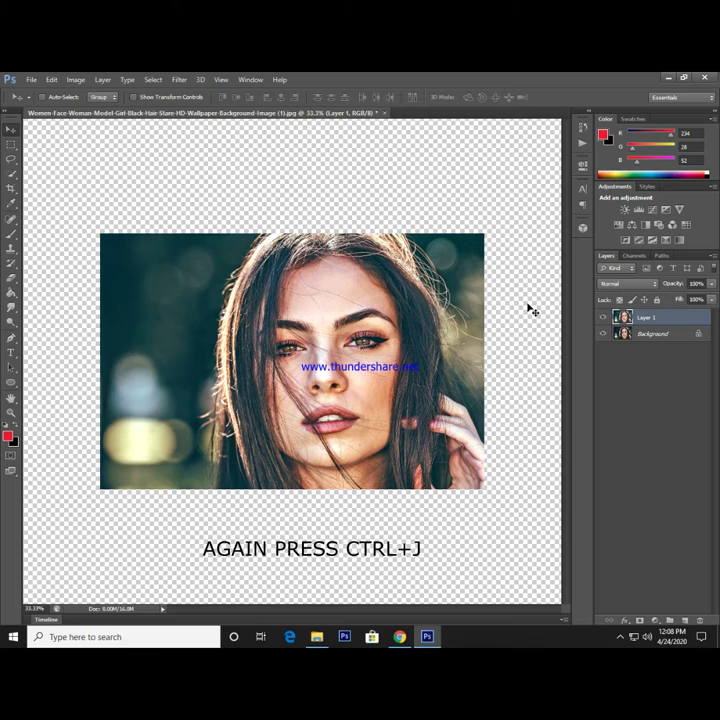
Duplicate Layer 1 and run a 2.0-pixel High Pass filter on the copy.
key(ctrl+j)
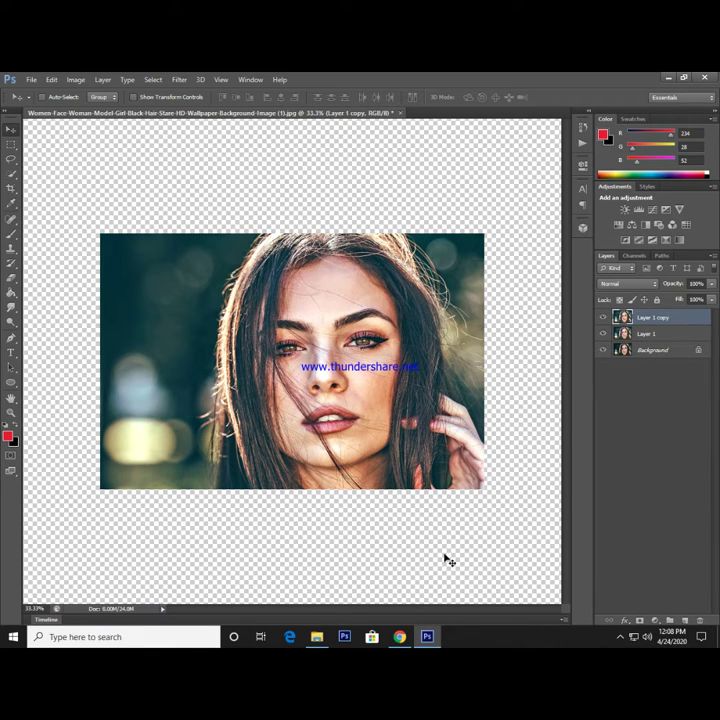
click(179, 80)
mouse_move(200, 236)
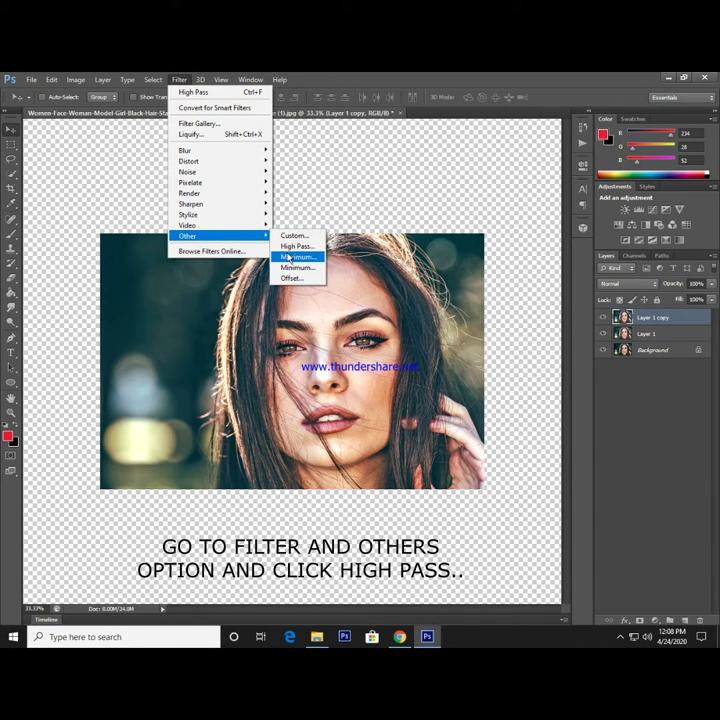
click(292, 246)
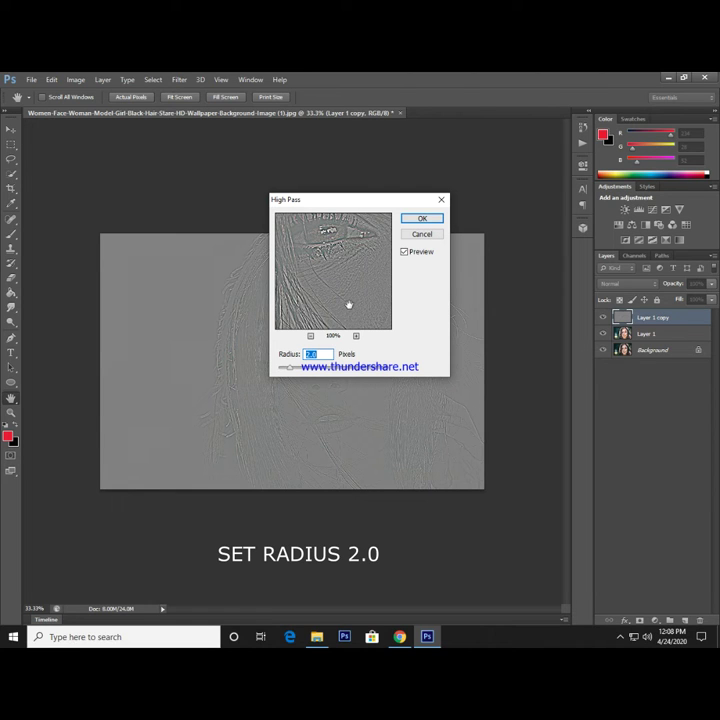
click(421, 218)
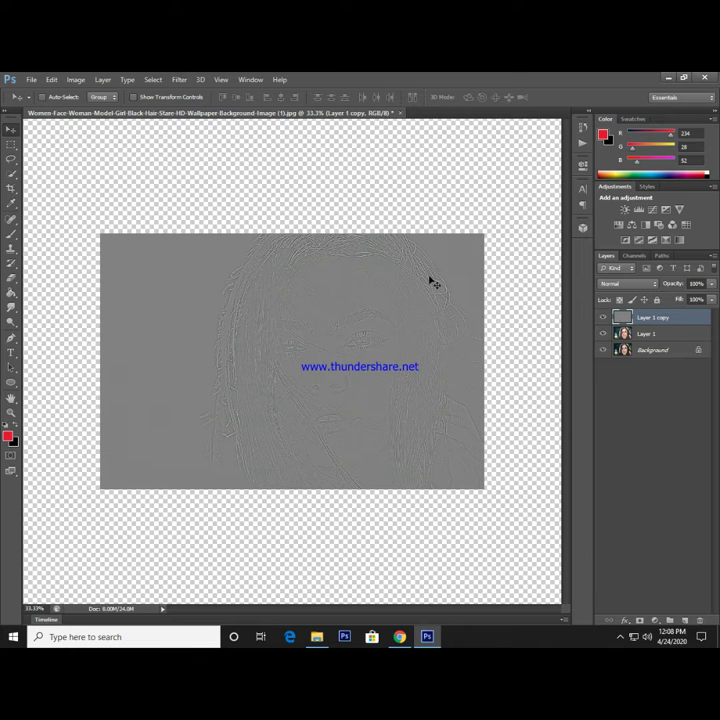
Blend the high-pass copy as Overlay and merge it down into Layer 1.
click(628, 284)
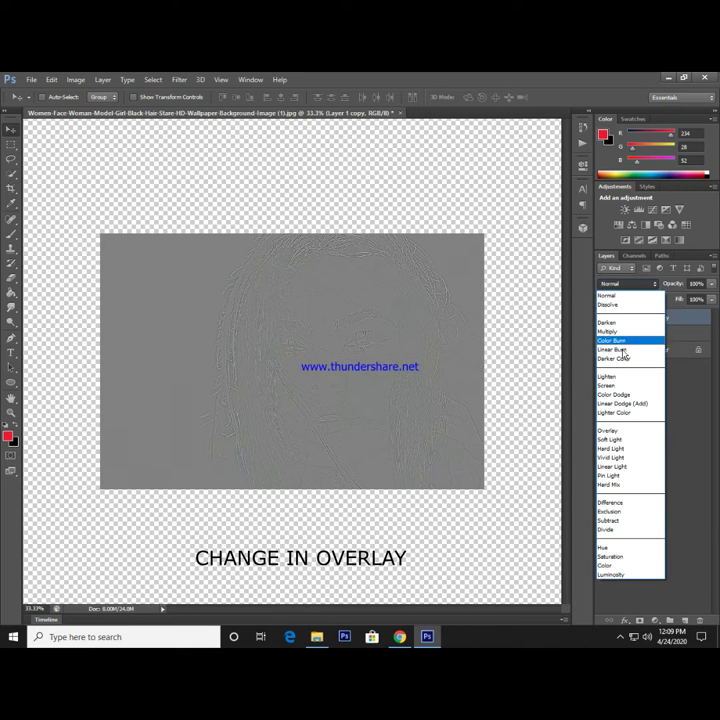
click(616, 431)
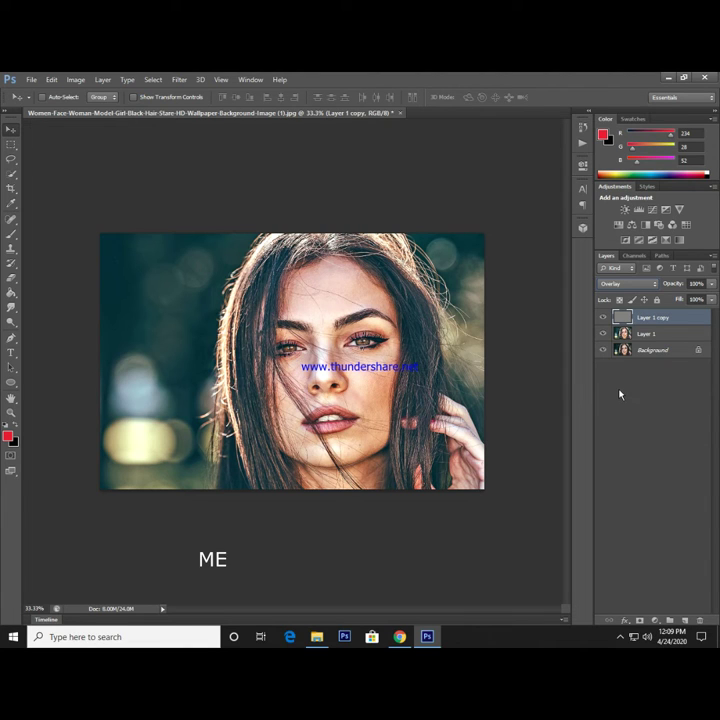
right_click(650, 318)
click(560, 455)
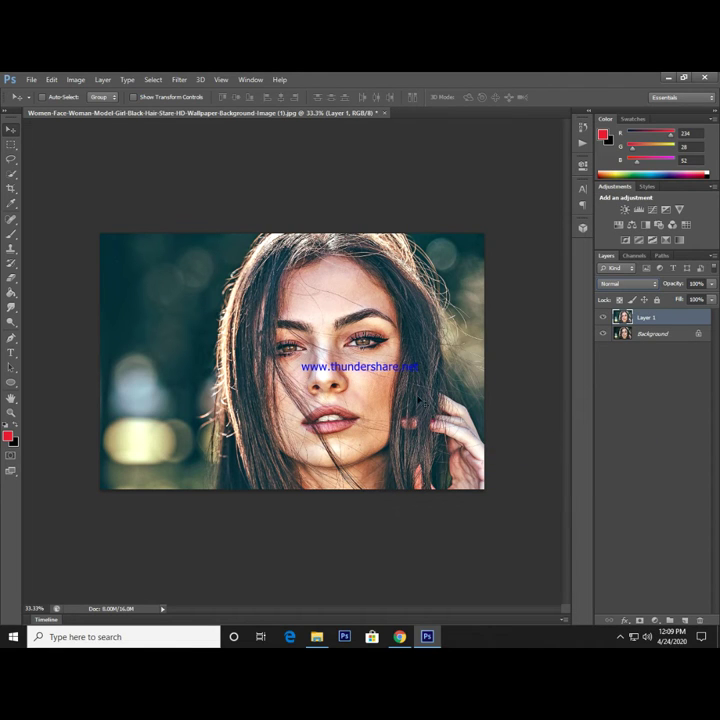
Apply Unsharp Mask to Layer 1 at Amount 149%, Radius 2.0 px, Threshold 0.
click(178, 79)
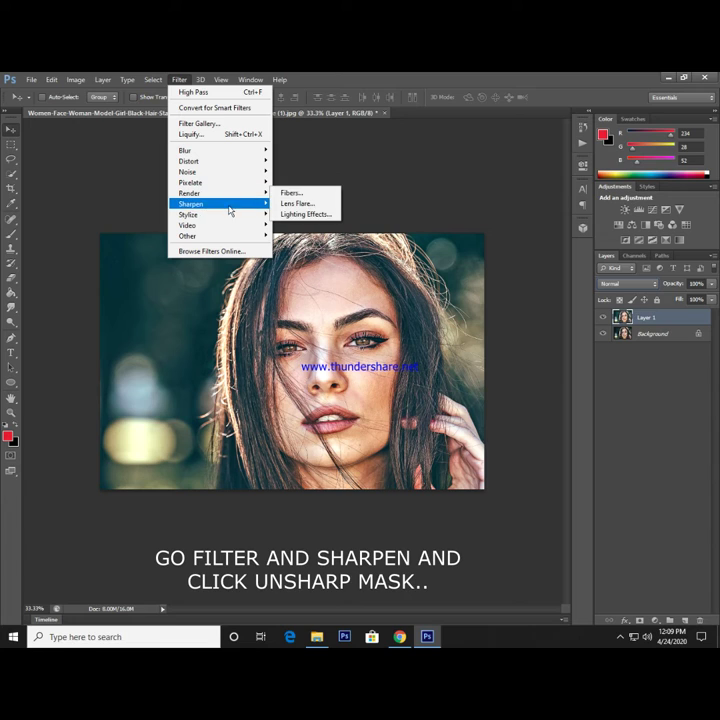
mouse_move(191, 204)
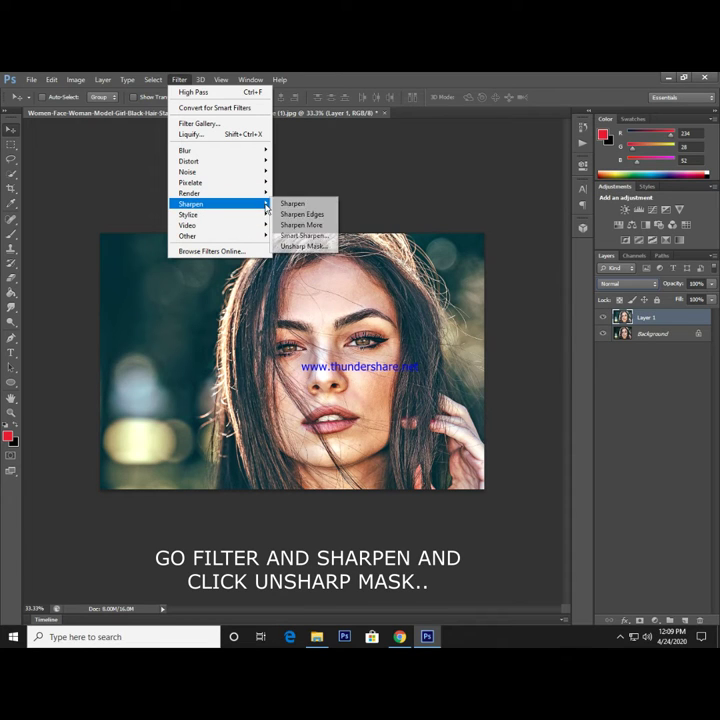
click(305, 246)
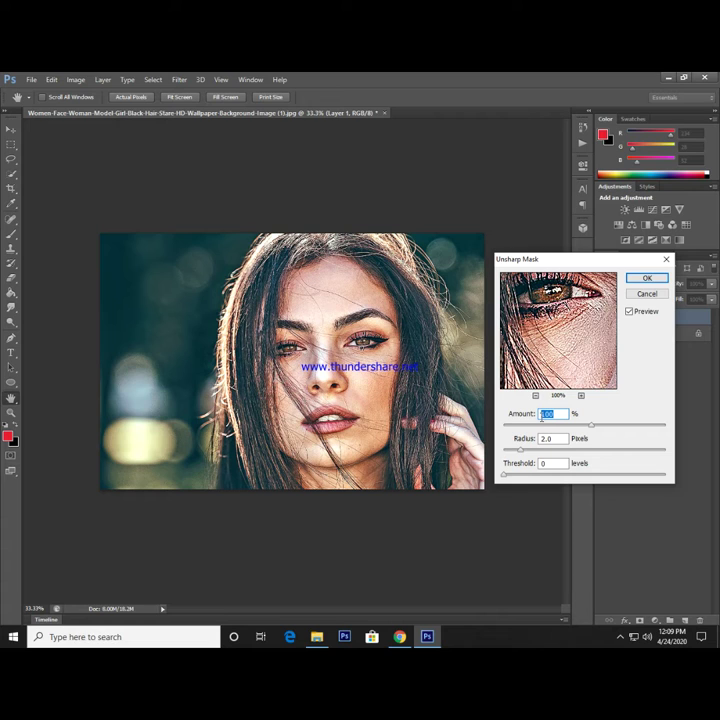
drag(601, 428, 621, 428)
drag(611, 429, 614, 428)
double_click(548, 438)
double_click(546, 463)
double_click(553, 413)
click(647, 278)
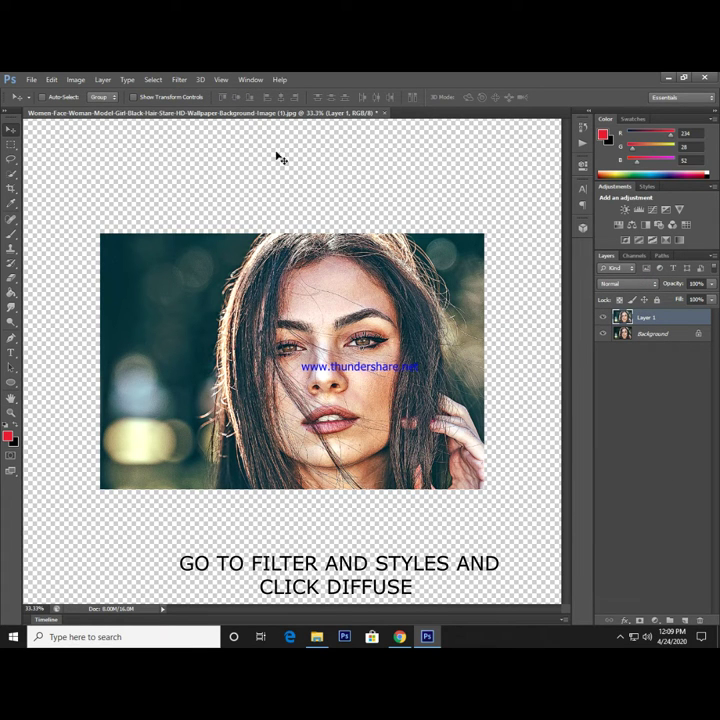
Apply the Stylize > Diffuse filter to Layer 1 in Anisotropic mode.
click(179, 79)
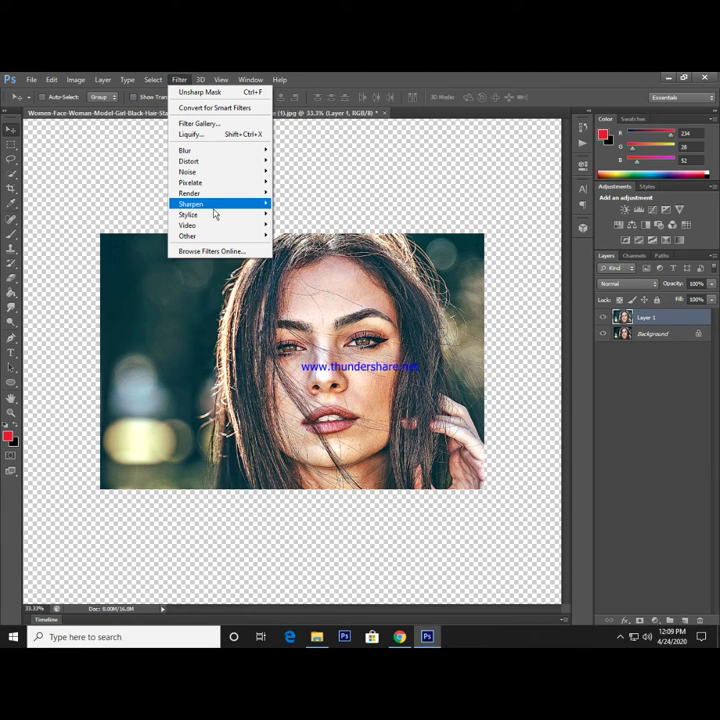
mouse_move(188, 214)
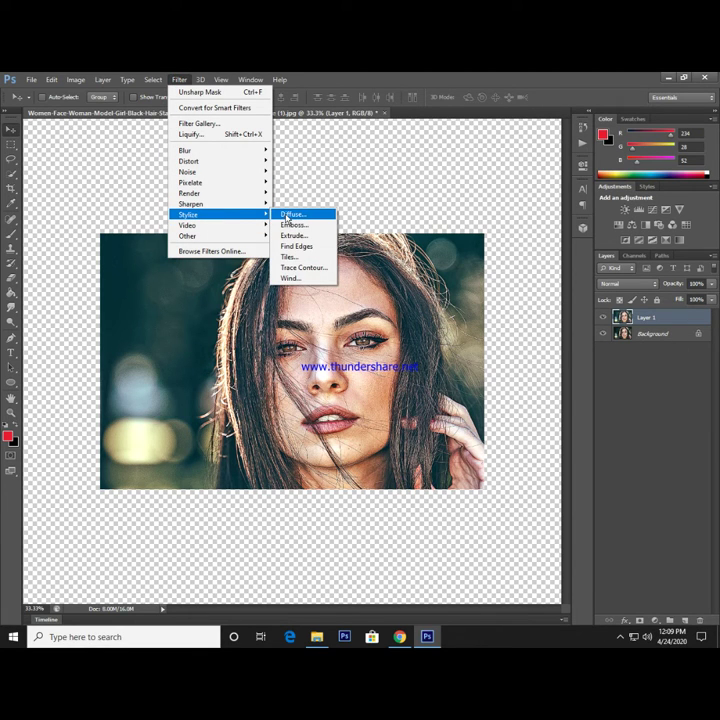
click(287, 216)
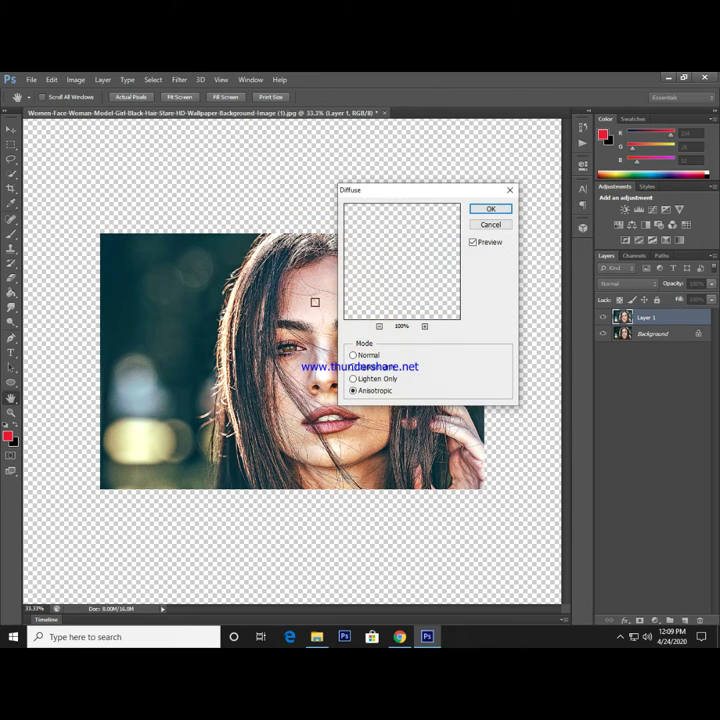
click(353, 379)
click(353, 391)
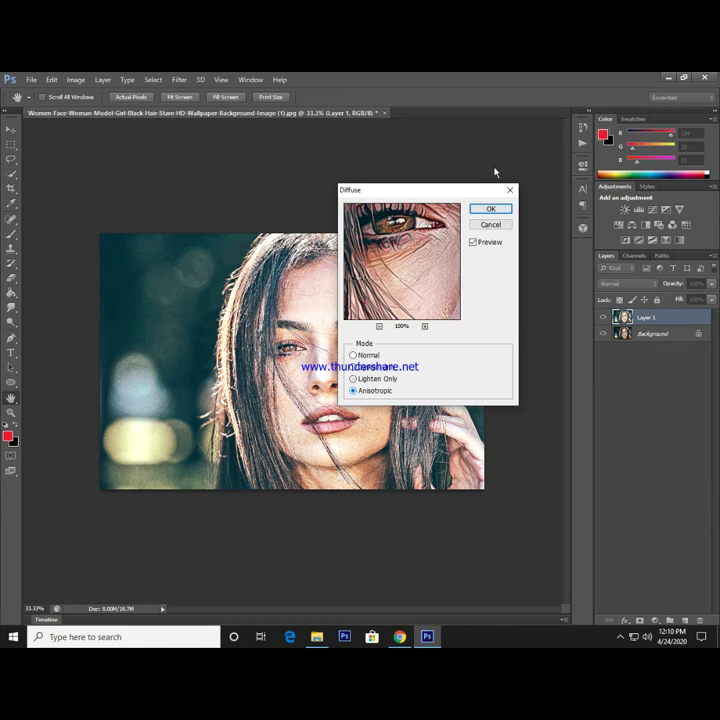
click(490, 209)
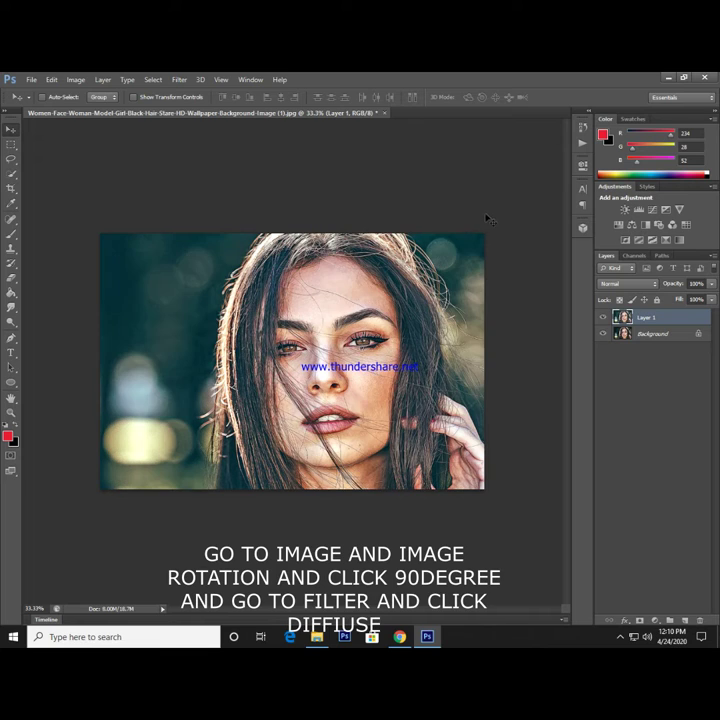
Rotate the canvas 90° clockwise and reapply Diffuse, twice, leaving it upside down.
click(86, 83)
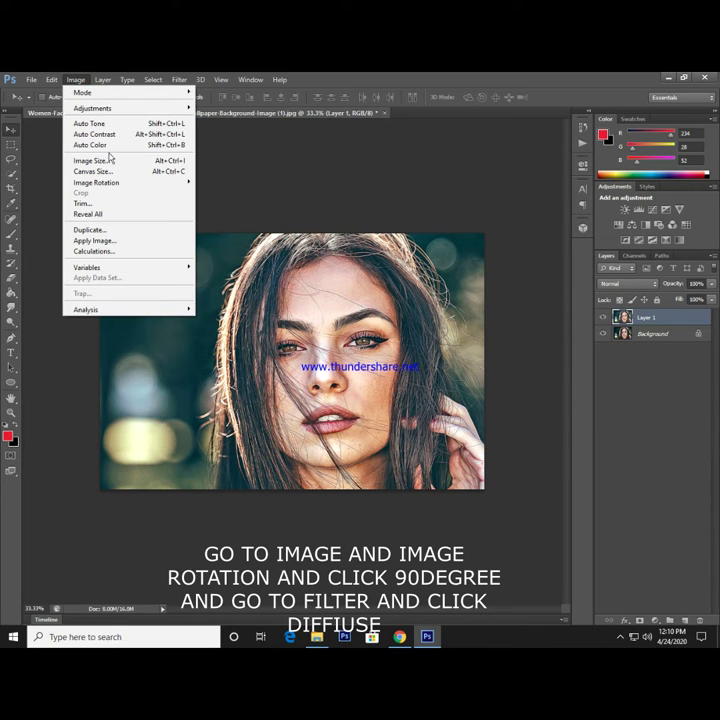
mouse_move(96, 182)
click(218, 192)
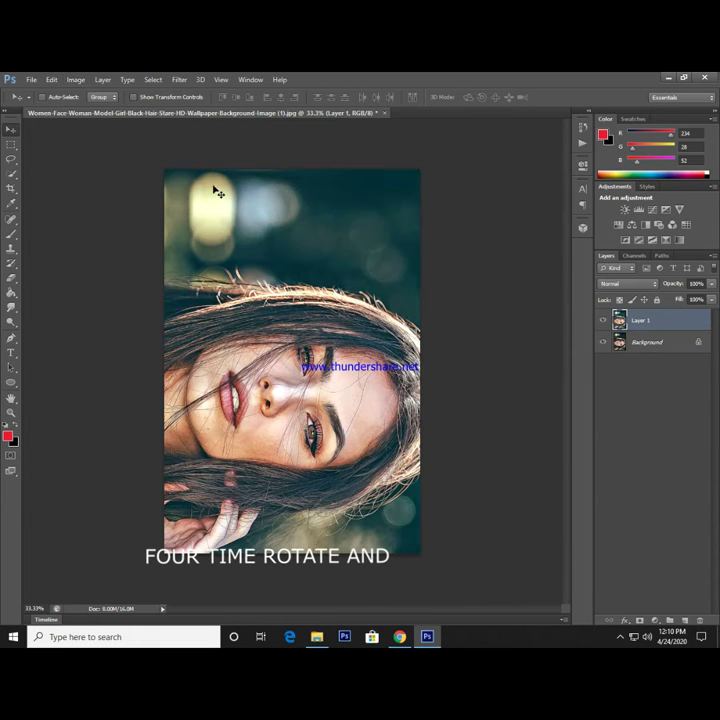
click(179, 79)
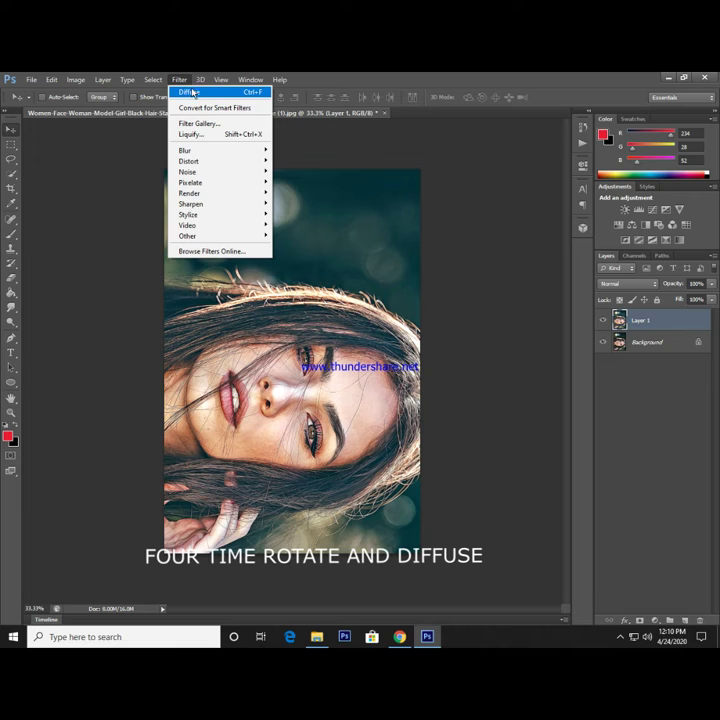
click(204, 93)
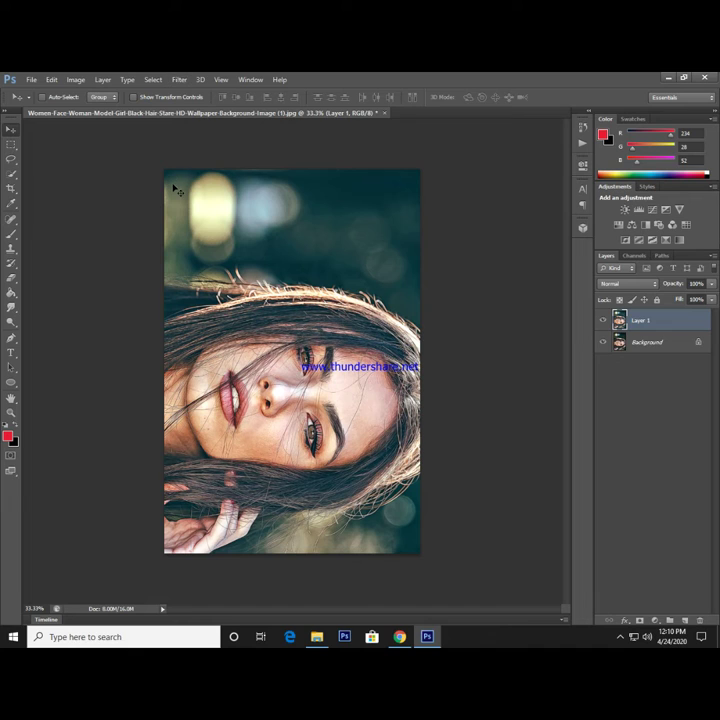
click(76, 79)
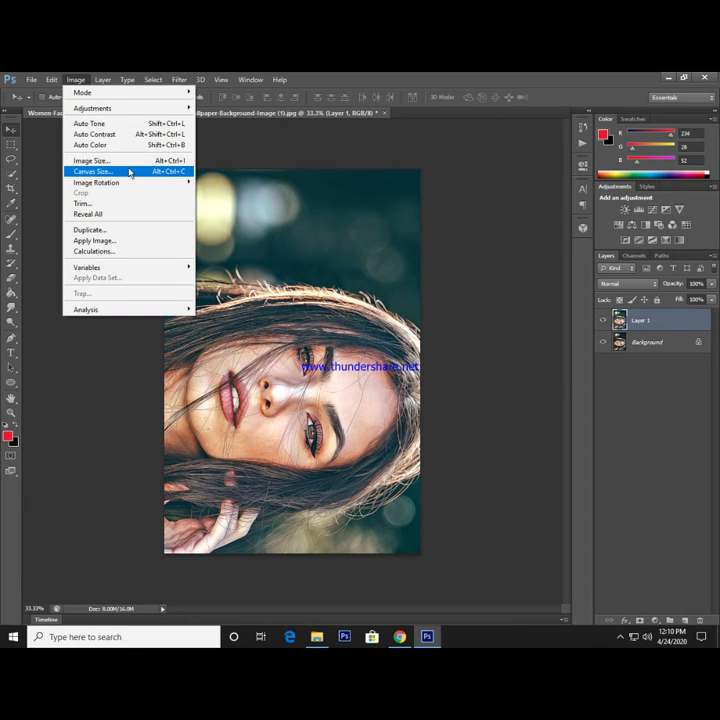
mouse_move(97, 182)
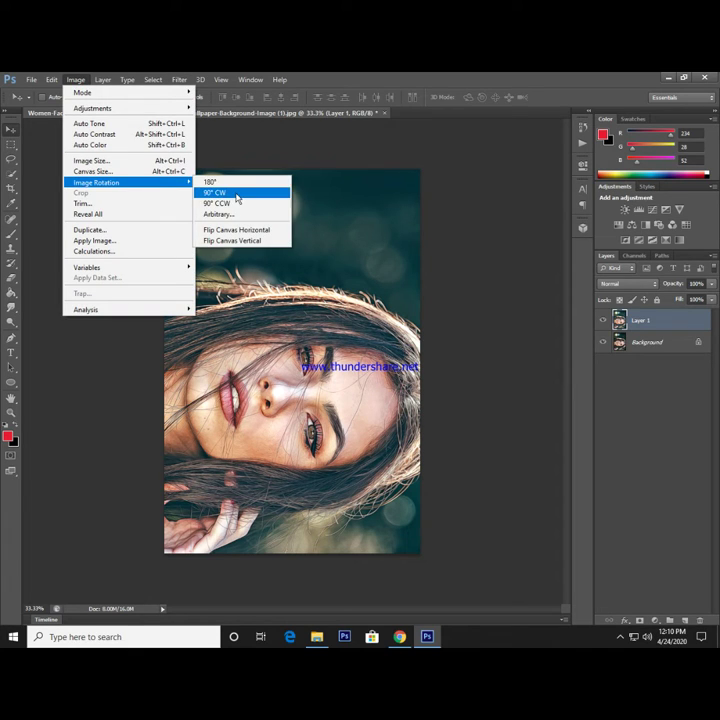
click(218, 192)
click(177, 80)
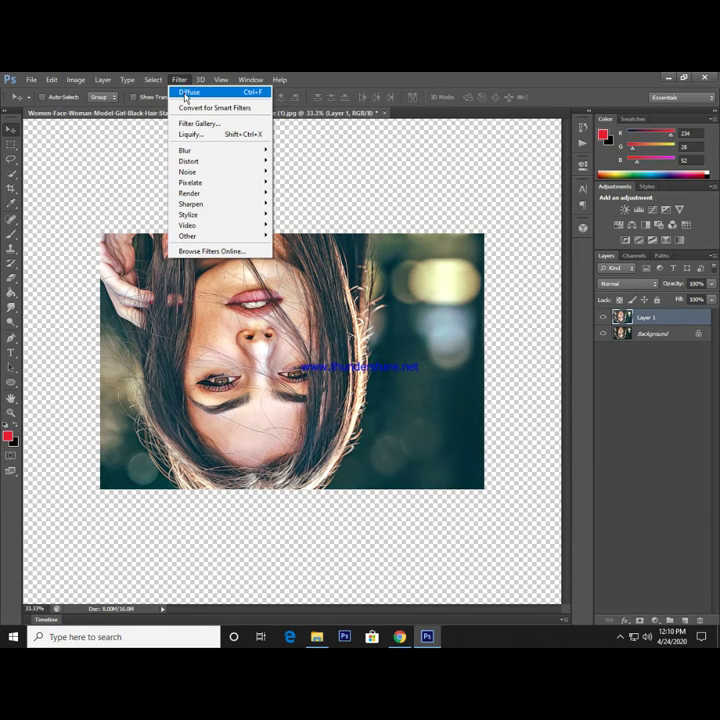
click(185, 93)
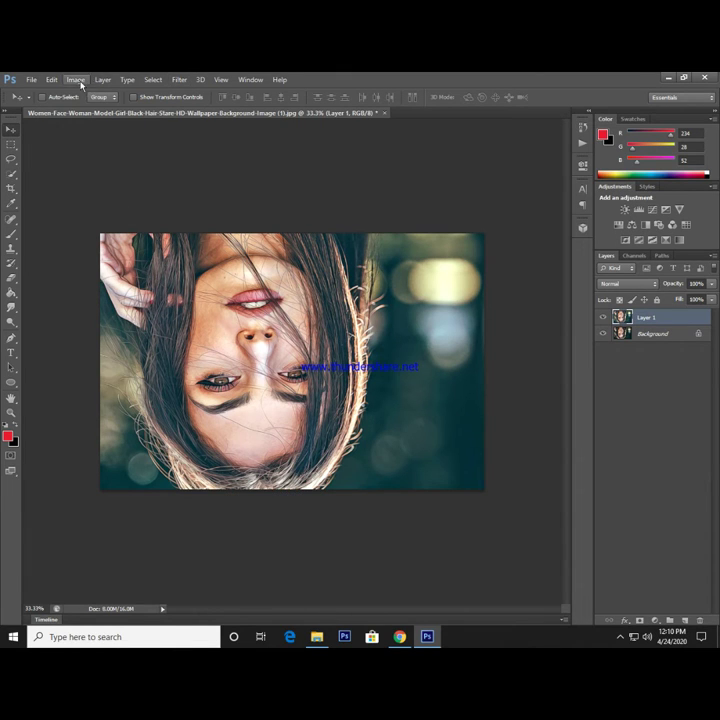
Rotate 90° clockwise and re-diffuse twice more, bringing the portrait back upright.
click(75, 79)
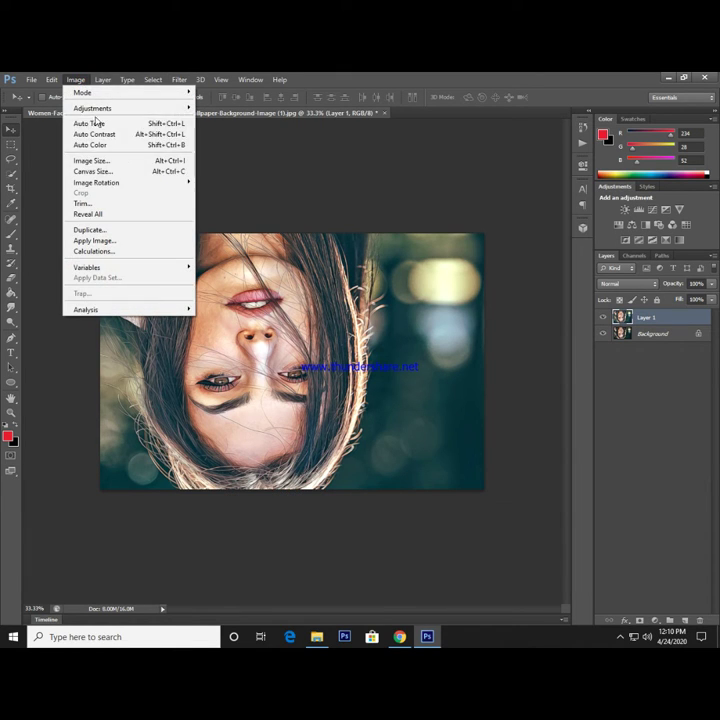
mouse_move(96, 182)
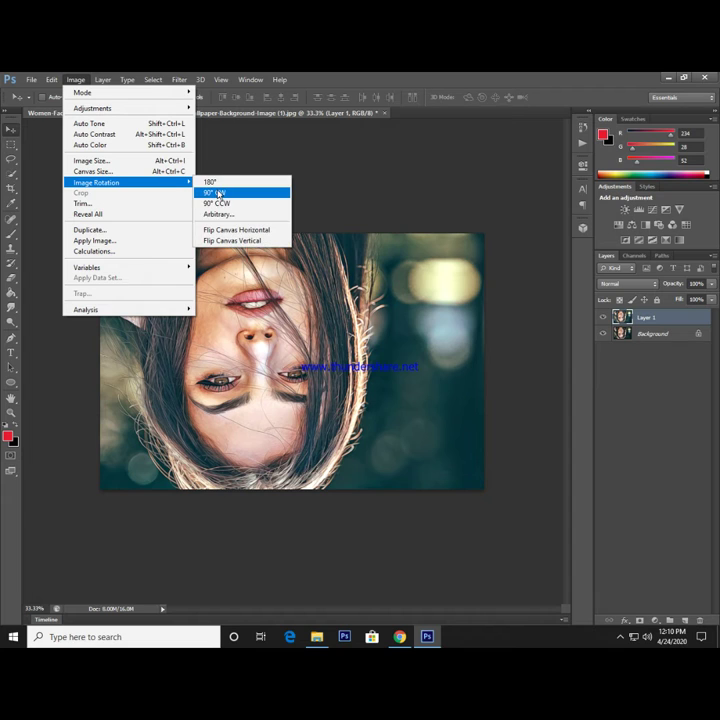
click(218, 193)
click(179, 80)
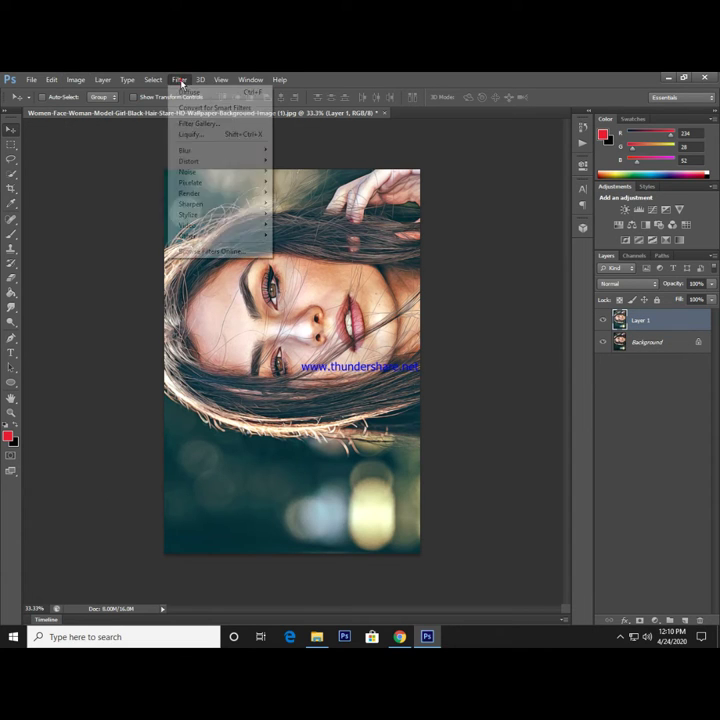
click(185, 93)
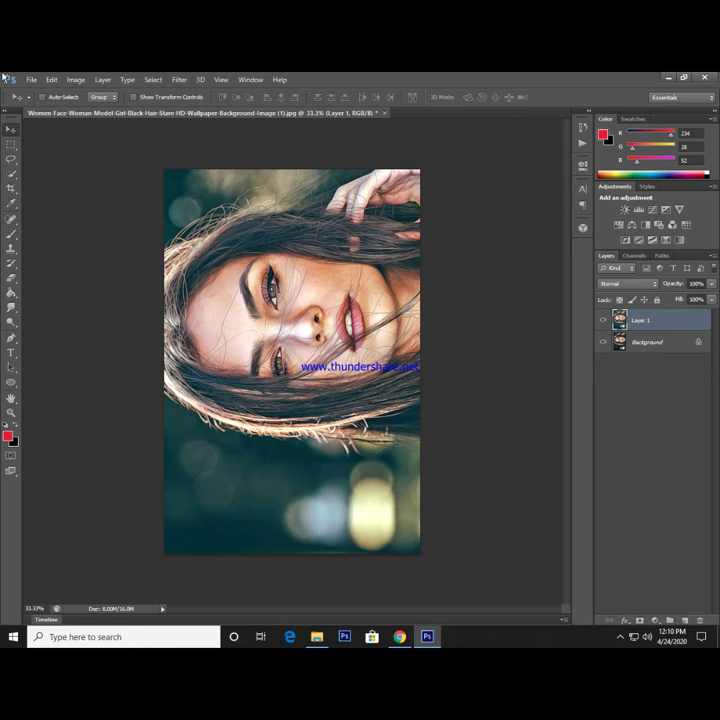
click(75, 79)
mouse_move(96, 182)
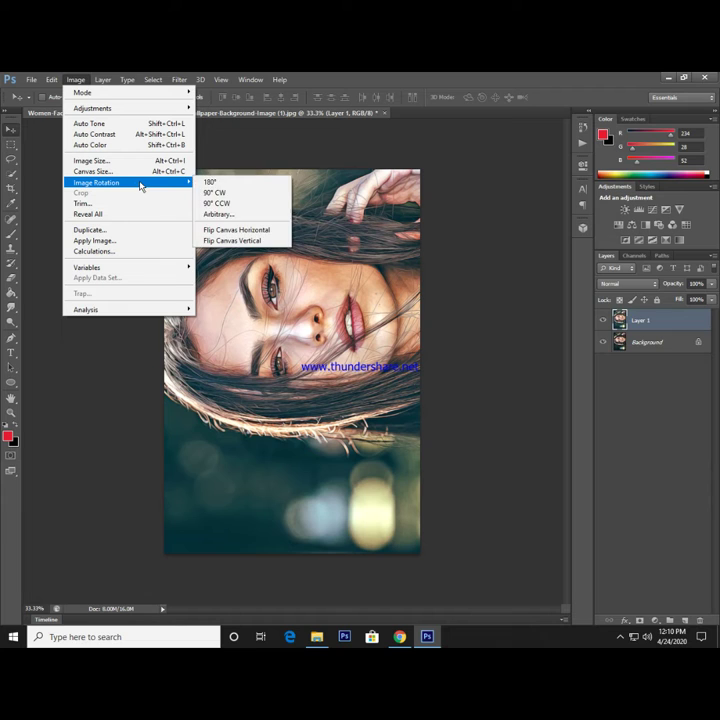
click(224, 192)
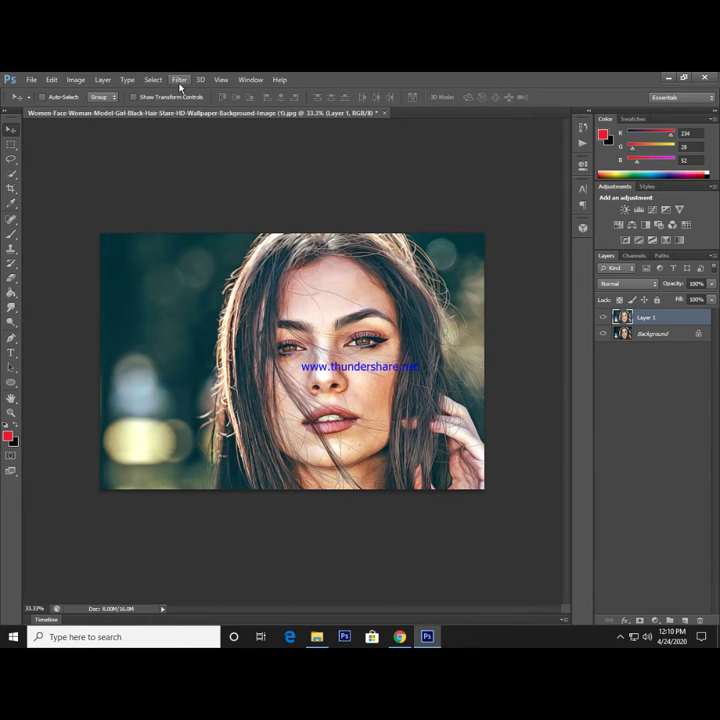
click(179, 79)
click(180, 88)
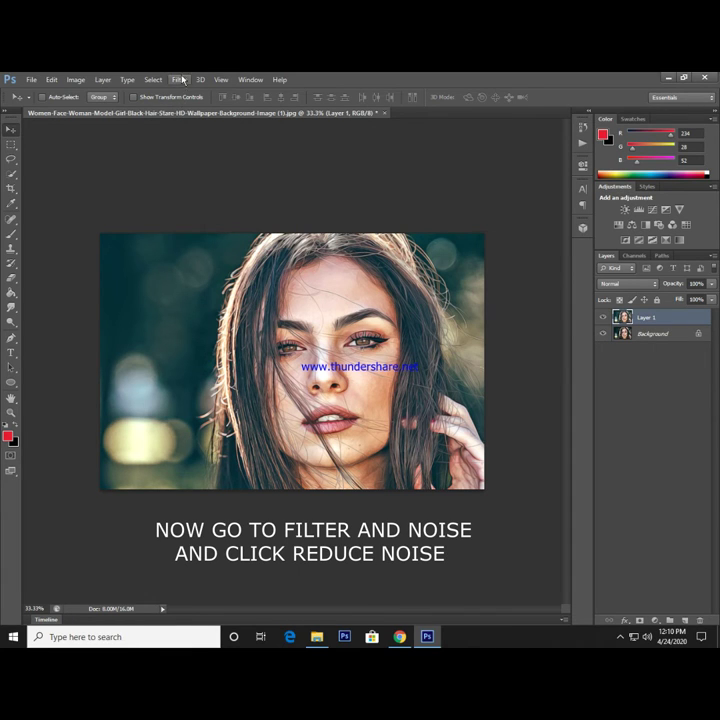
Apply Reduce Noise at Strength 10 with Preserve Details, Color Noise and Sharpen Details at 0.
click(180, 79)
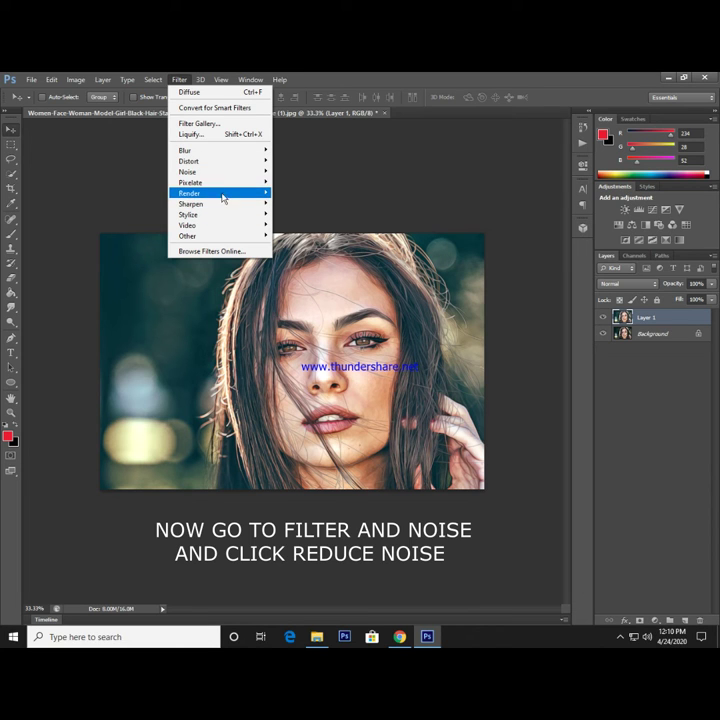
mouse_move(188, 172)
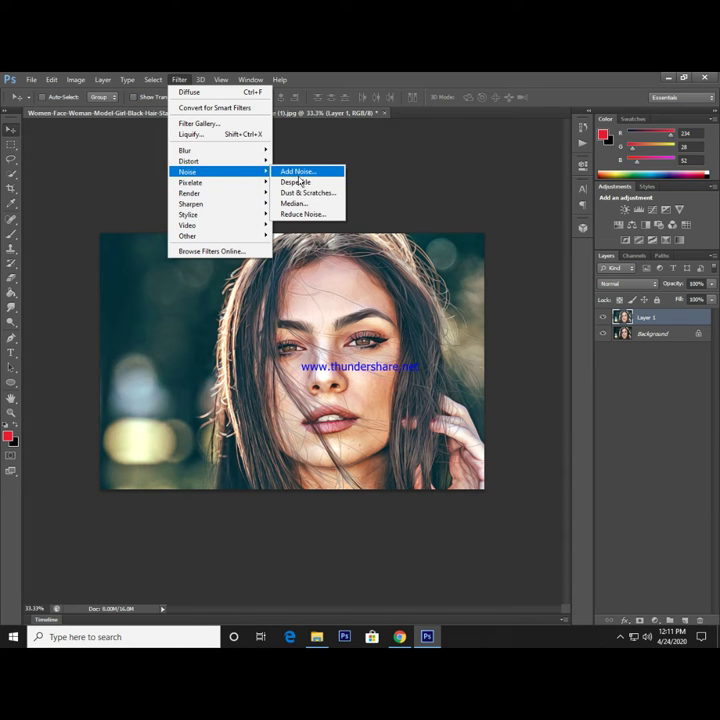
click(303, 216)
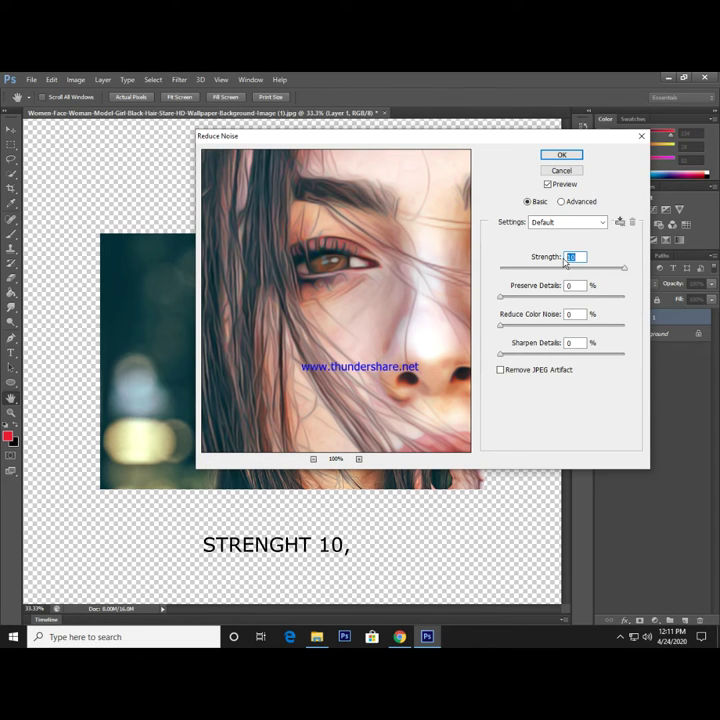
click(570, 286)
double_click(570, 286)
double_click(568, 314)
double_click(566, 343)
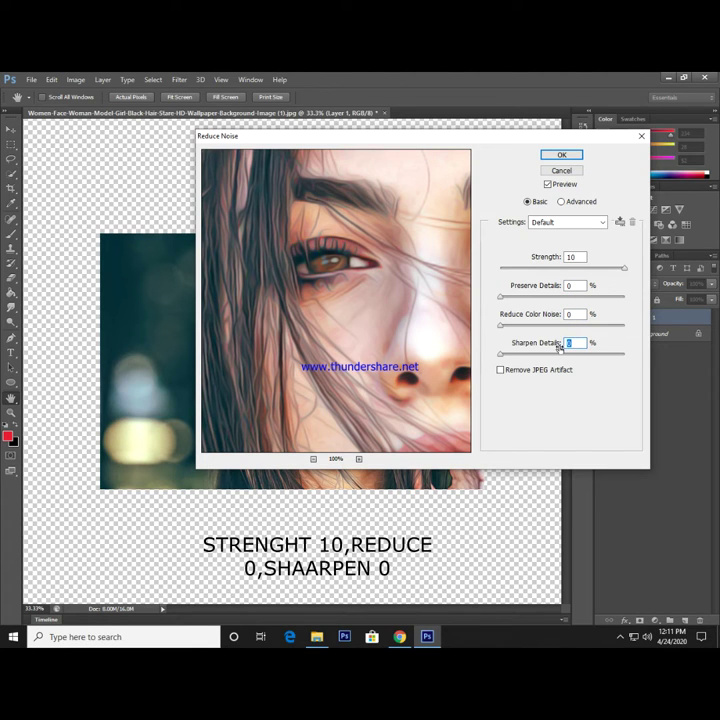
click(550, 155)
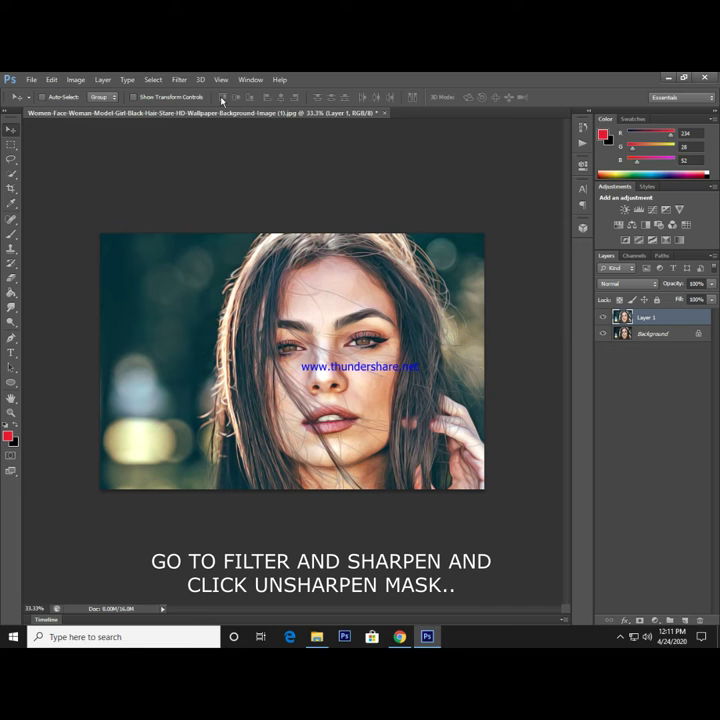
Apply a second Unsharp Mask at Amount 100%, Radius 2.0 px, Threshold 0.
click(179, 80)
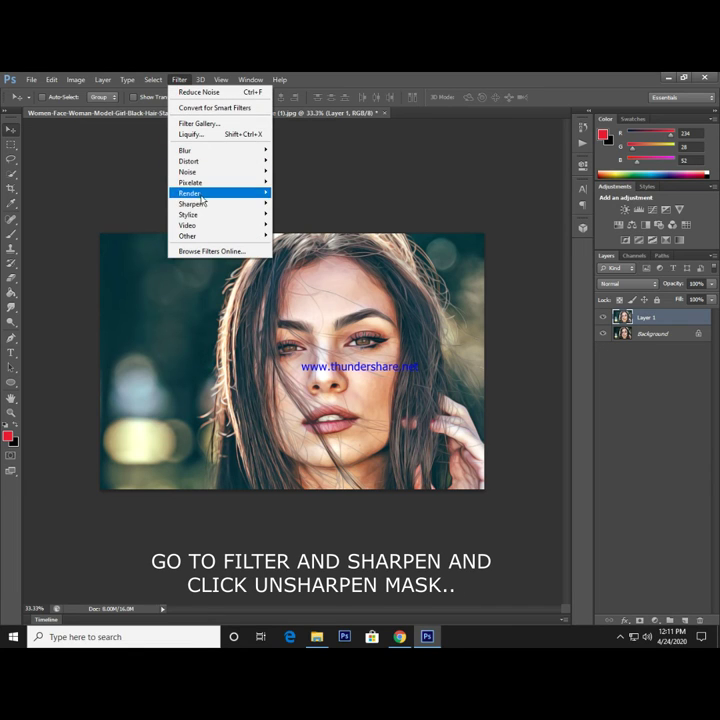
mouse_move(200, 204)
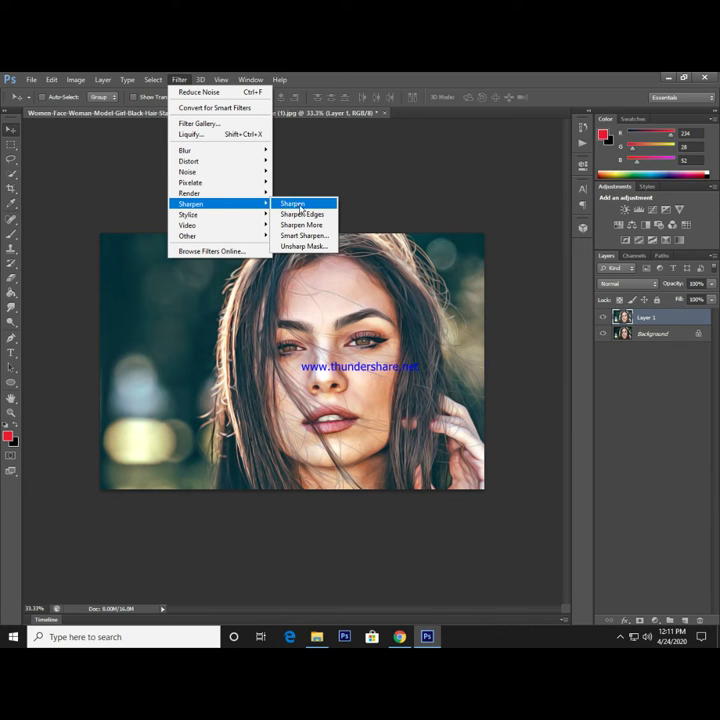
click(303, 246)
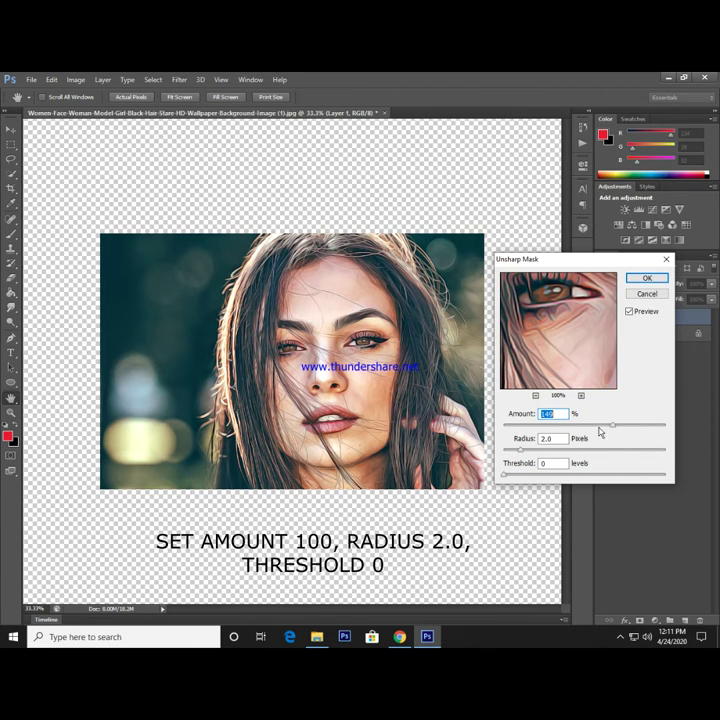
drag(598, 428, 591, 426)
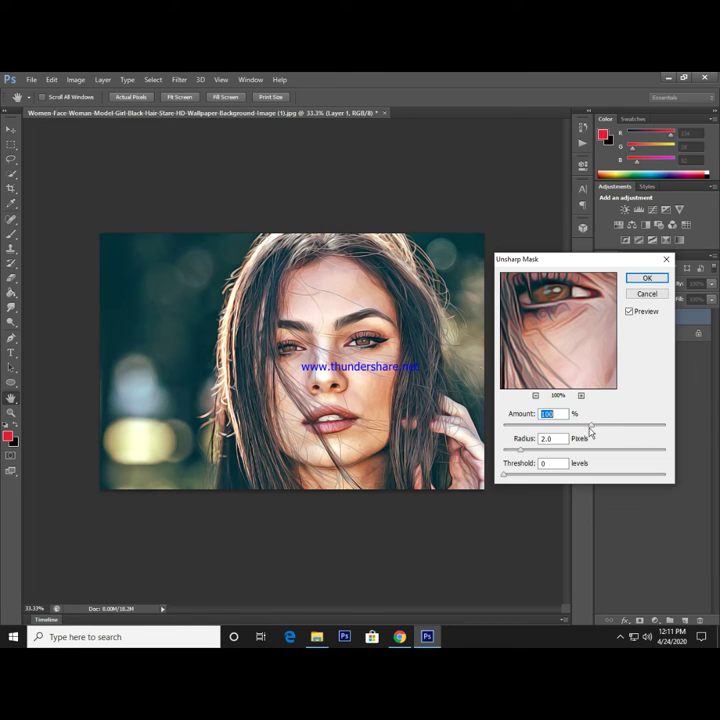
click(548, 438)
double_click(546, 438)
double_click(544, 462)
click(634, 279)
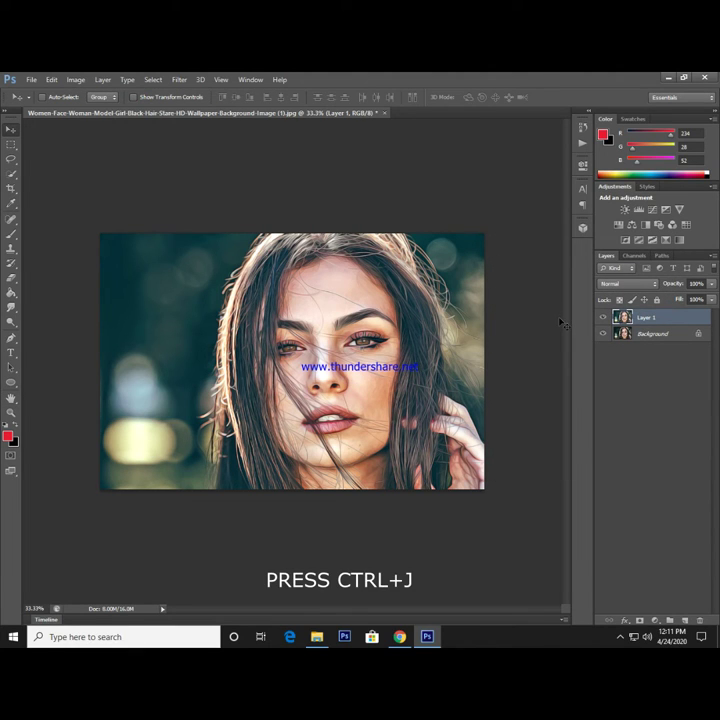
Duplicate Layer 1 and apply a 2.0-pixel High Pass filter to the copy.
key(ctrl+j)
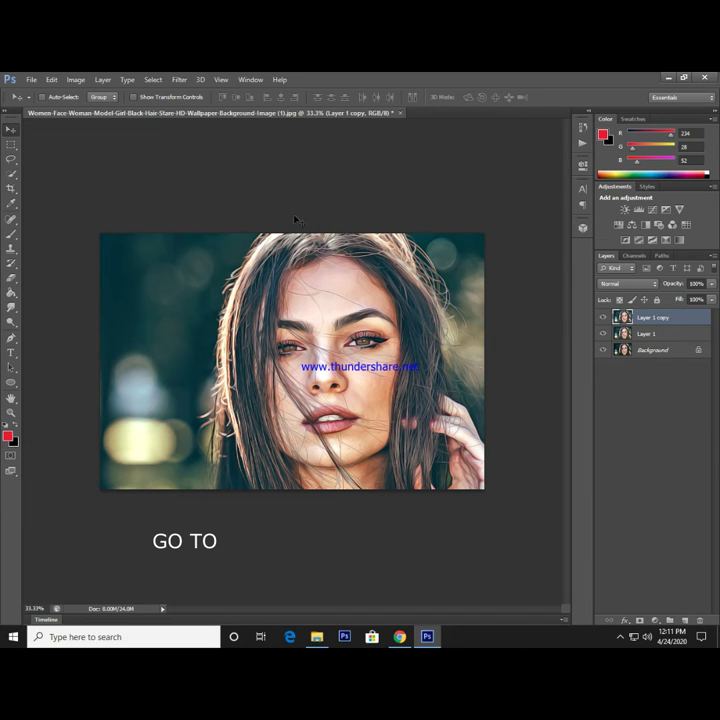
click(179, 79)
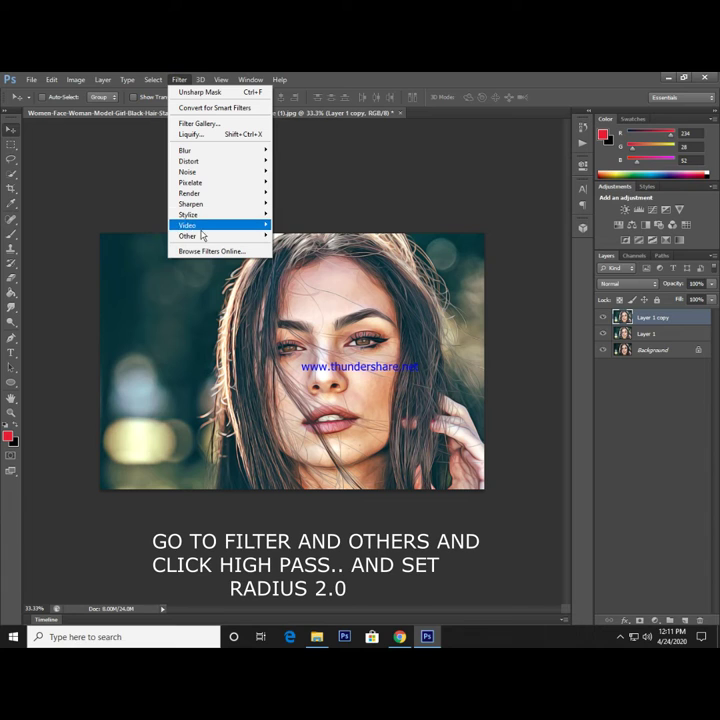
mouse_move(218, 235)
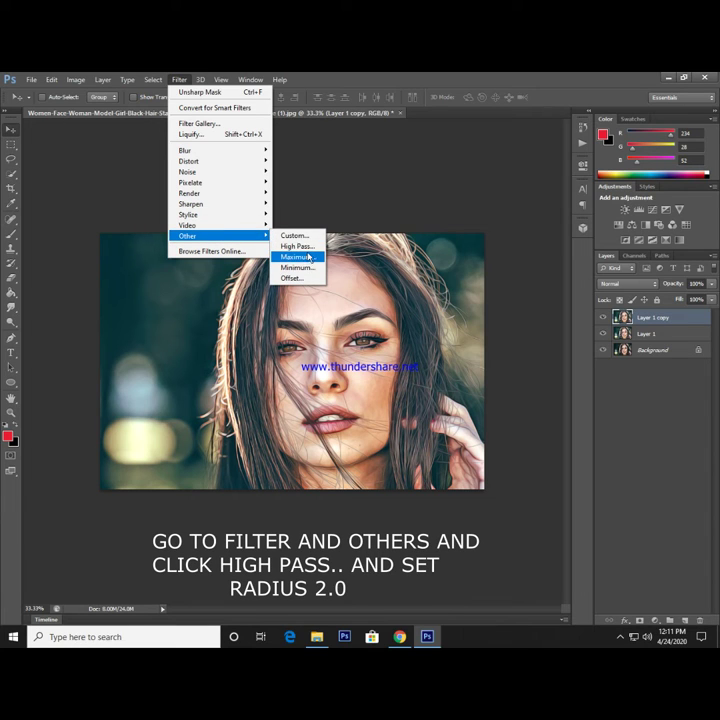
click(296, 246)
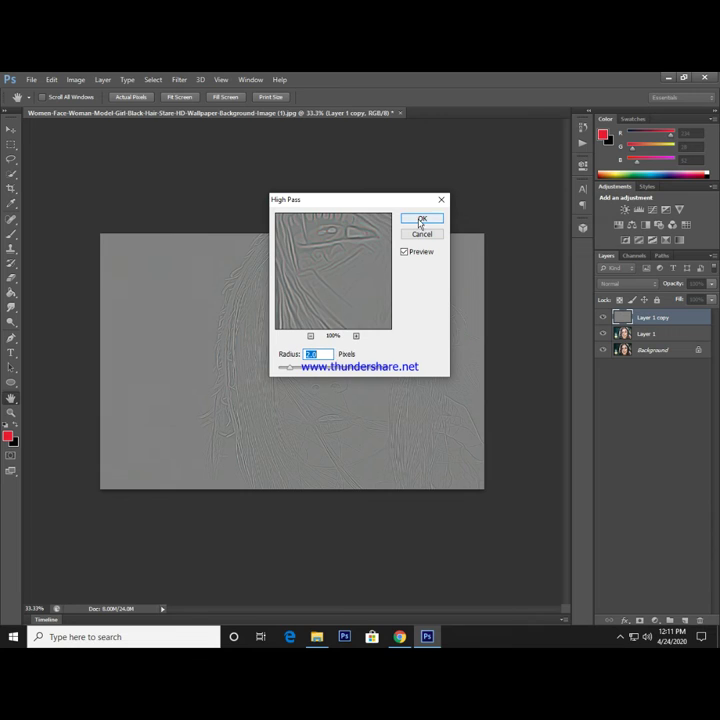
click(420, 220)
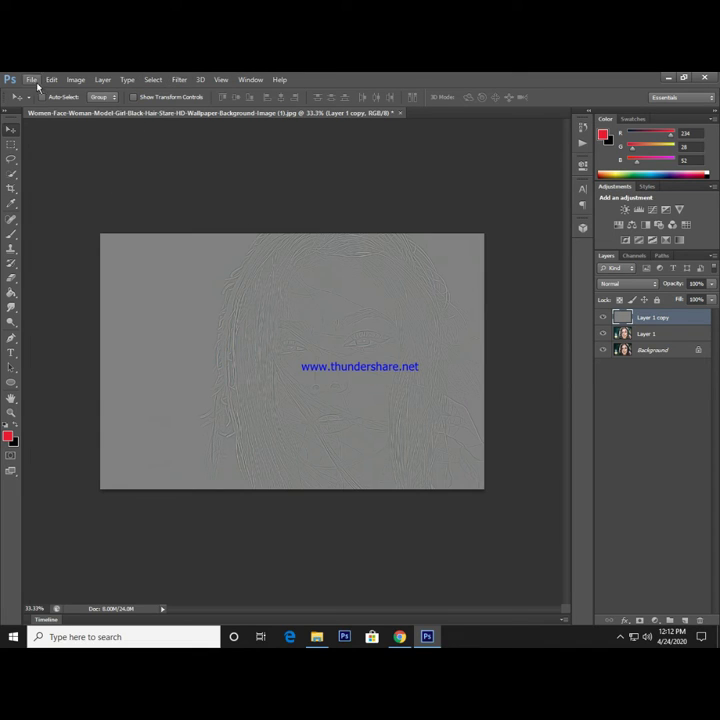
Set Layer 1 copy to Overlay blending and stamp all visible layers into Layer 2.
click(645, 285)
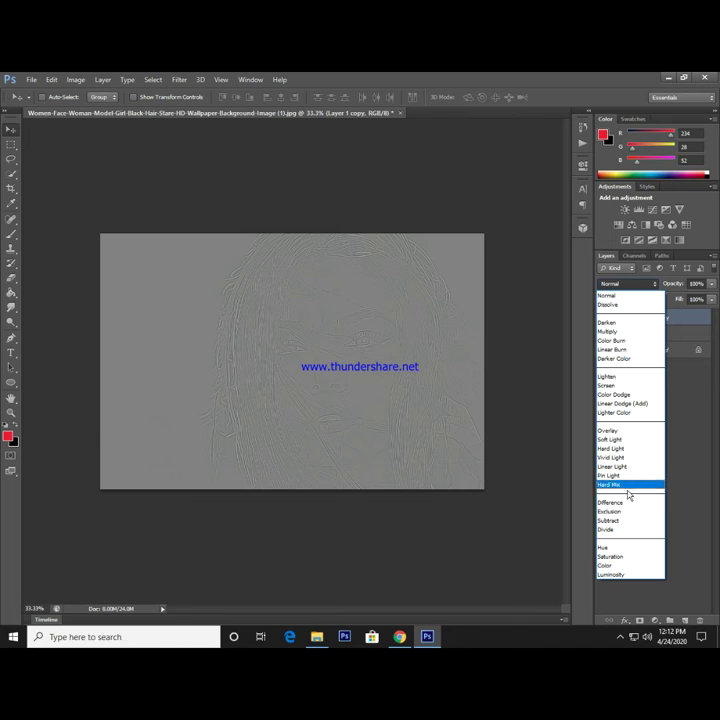
click(617, 432)
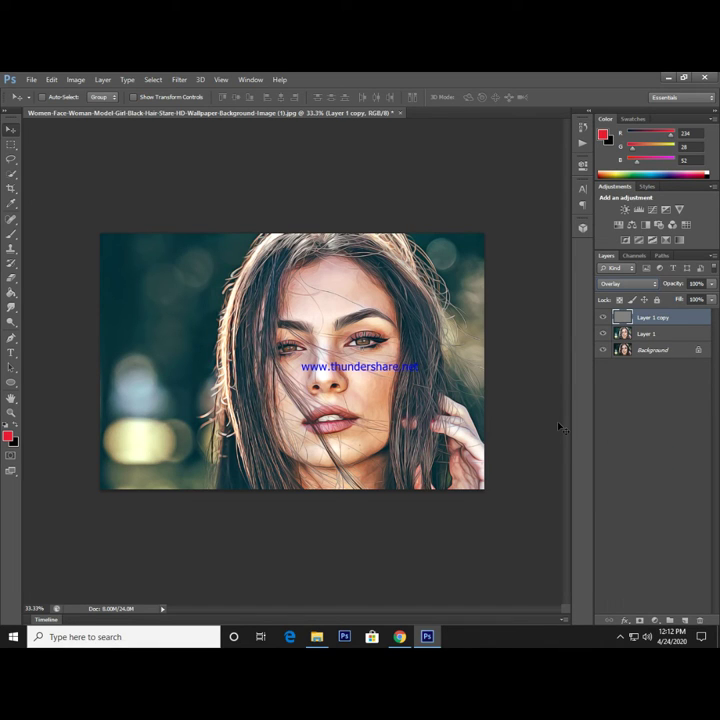
key(ctrl+alt+shift+e)
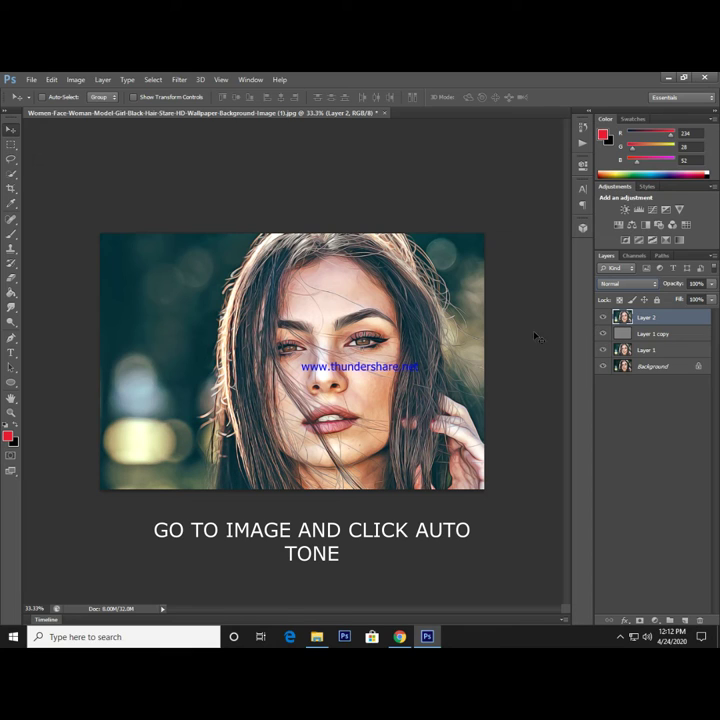
Apply Auto Tone to Layer 2, lower its opacity to 49%, and add an empty Layer 3.
click(77, 80)
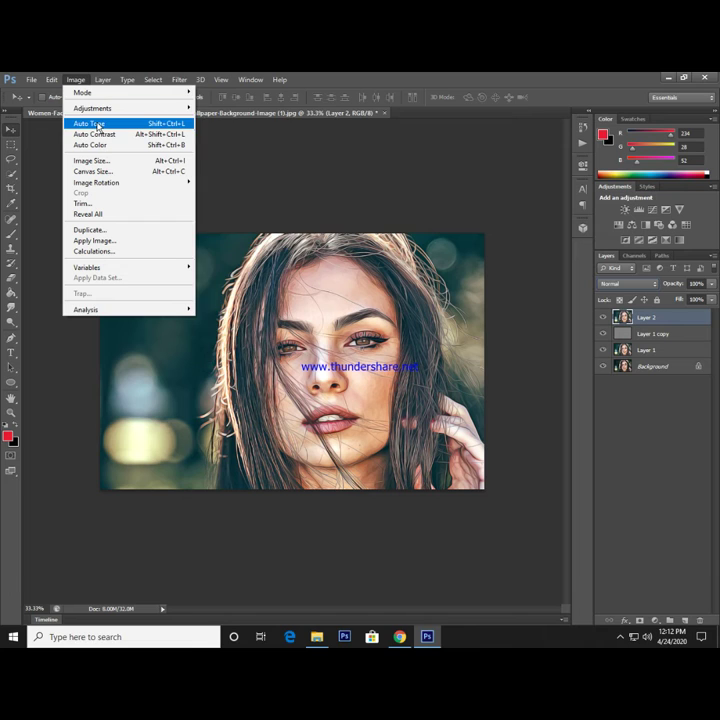
click(96, 123)
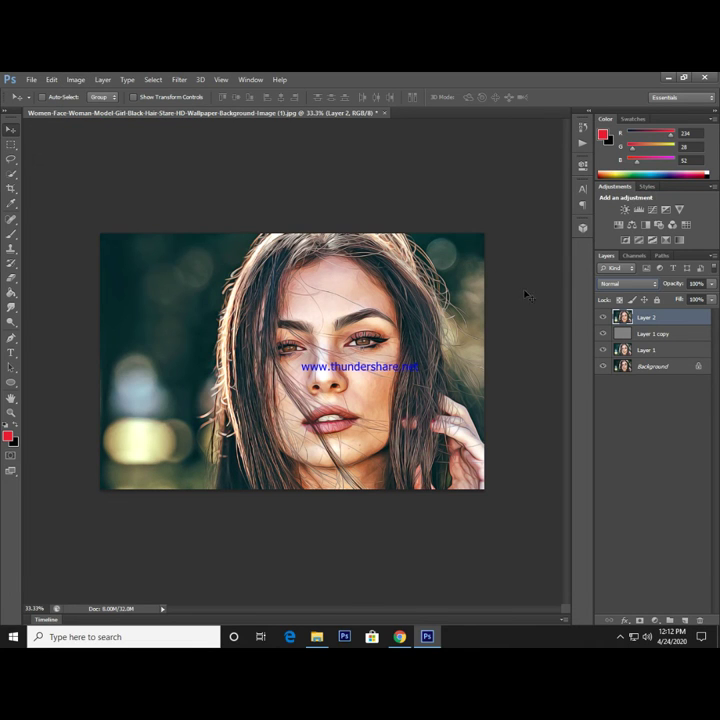
click(710, 285)
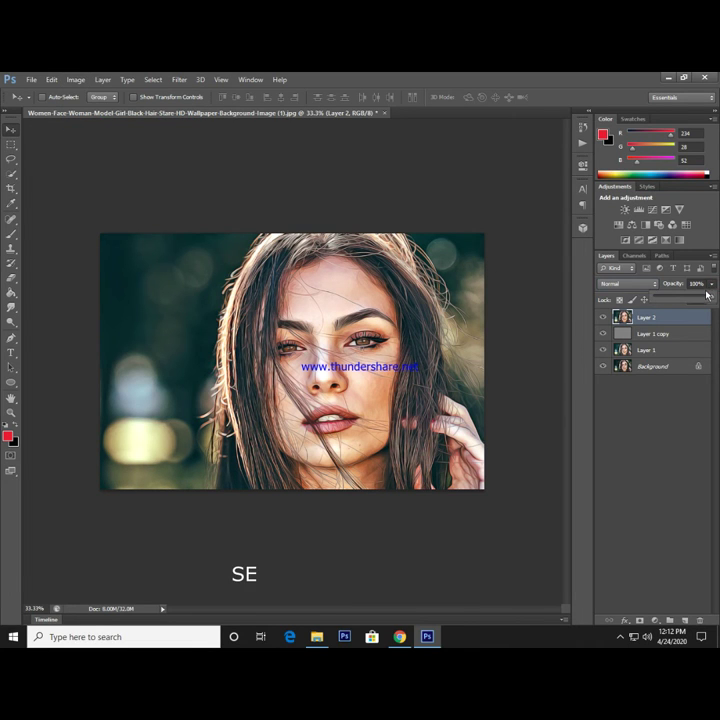
drag(705, 296, 683, 299)
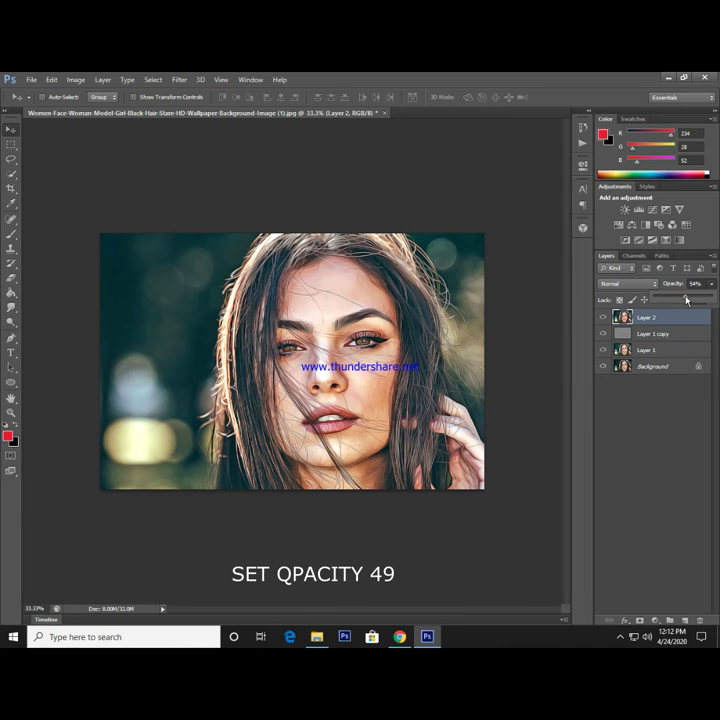
drag(678, 297, 683, 299)
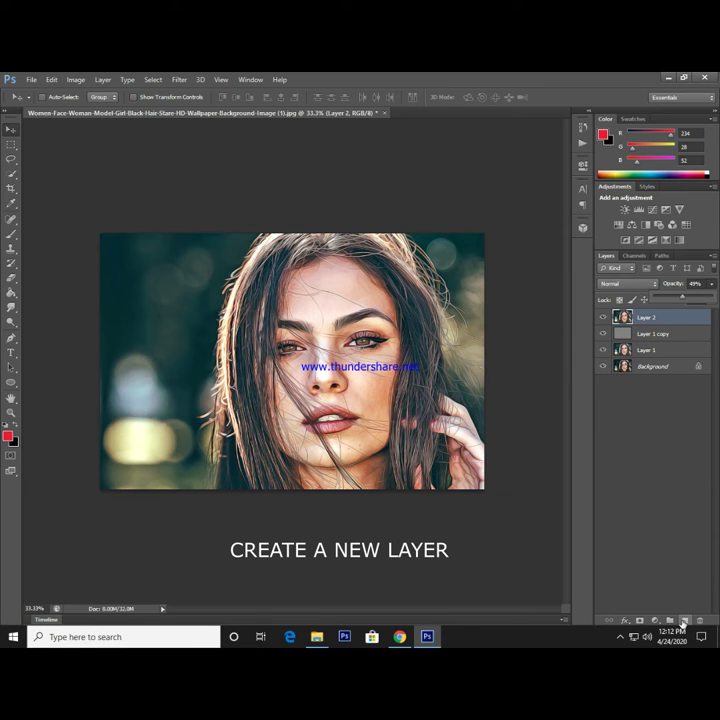
click(683, 621)
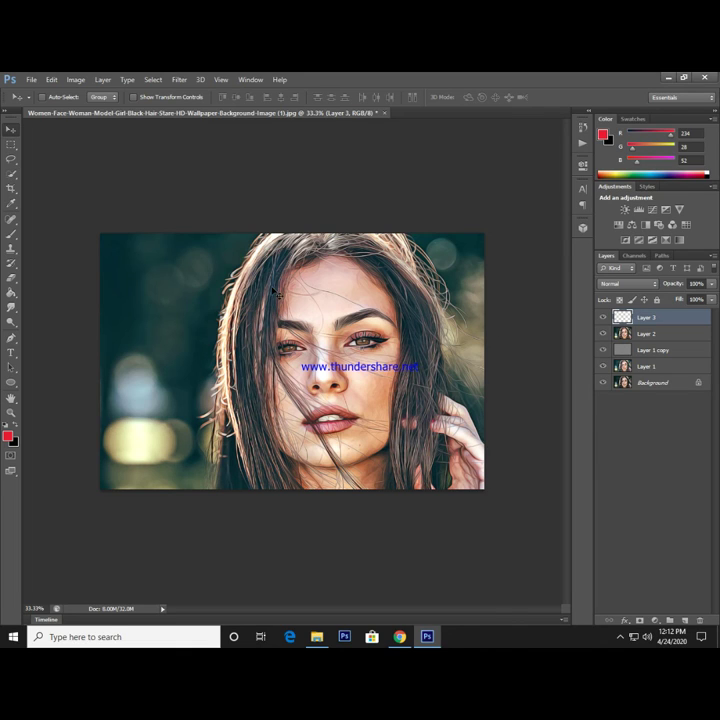
Brush a soft magenta wash (R 194, G 24, B 200) over the portrait's right side.
click(11, 234)
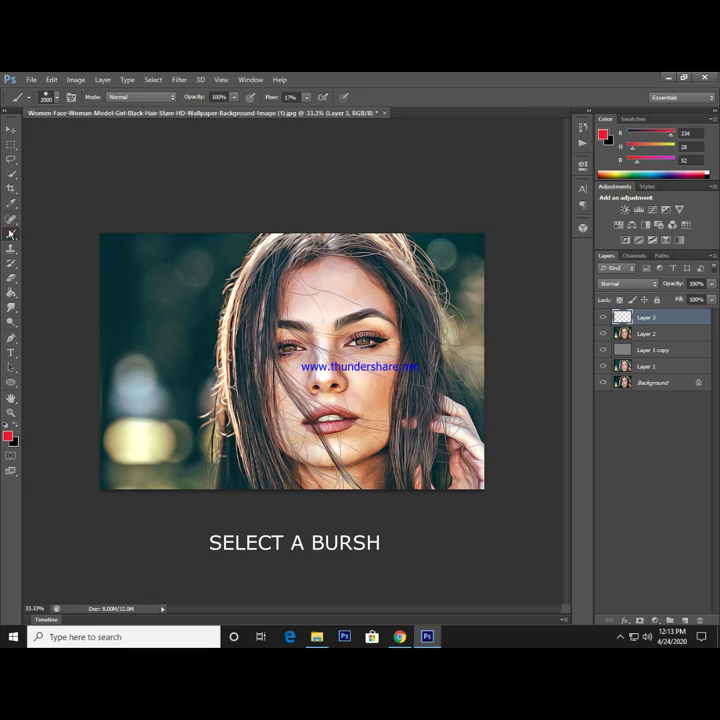
click(10, 437)
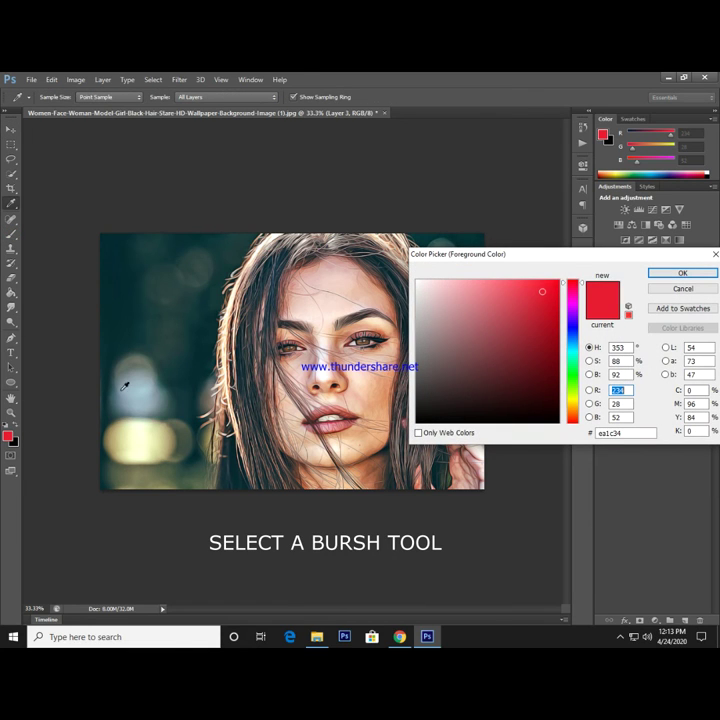
drag(580, 315, 575, 304)
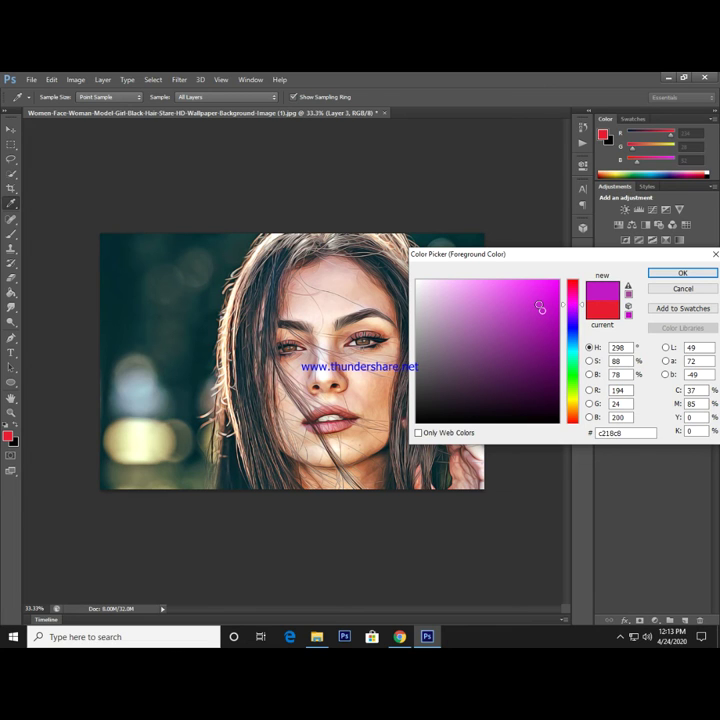
click(677, 273)
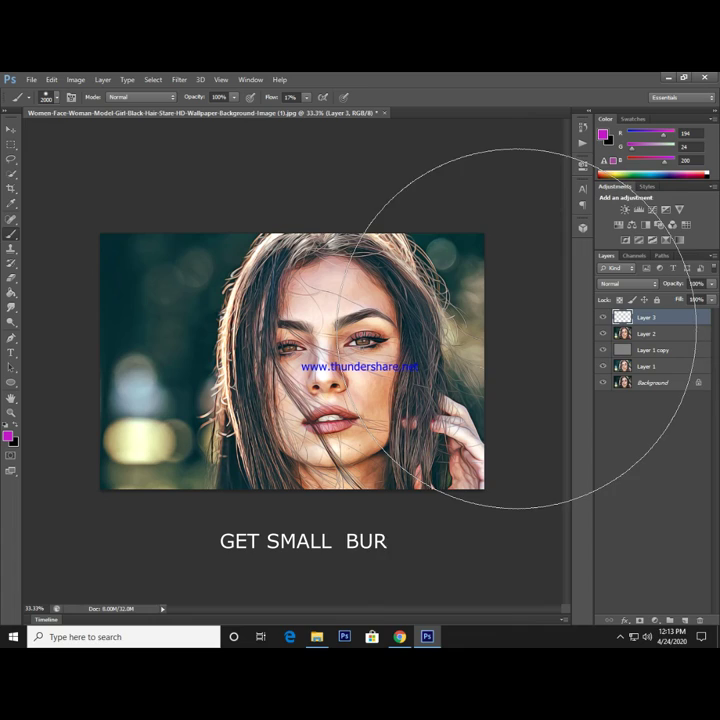
click(523, 330)
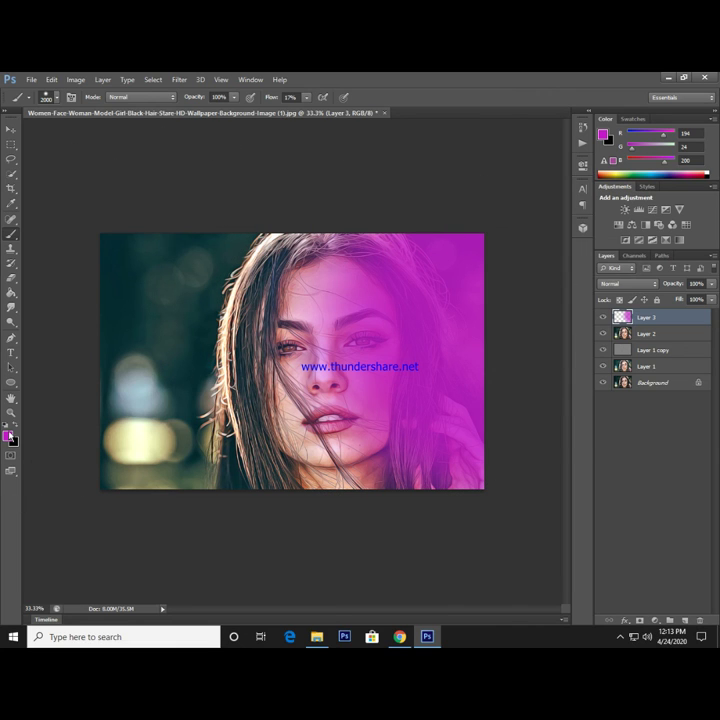
click(9, 436)
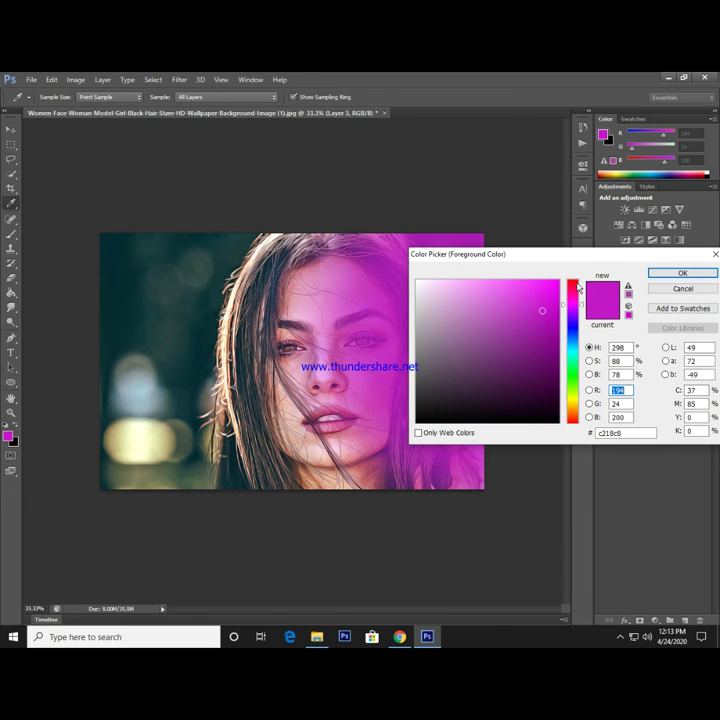
Switch the brush colour to red (R 225, G 21, B 40) and wash the portrait's left side.
click(577, 287)
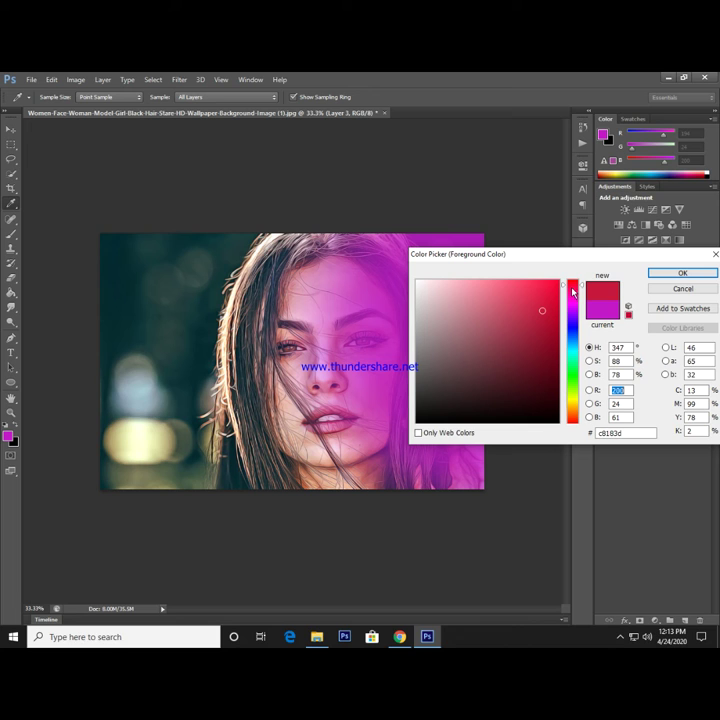
click(545, 297)
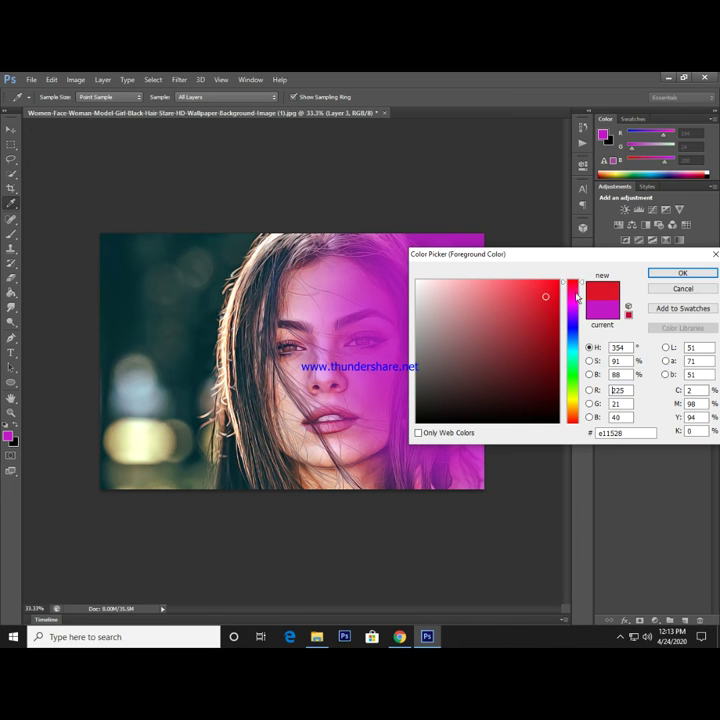
click(681, 273)
key(b)
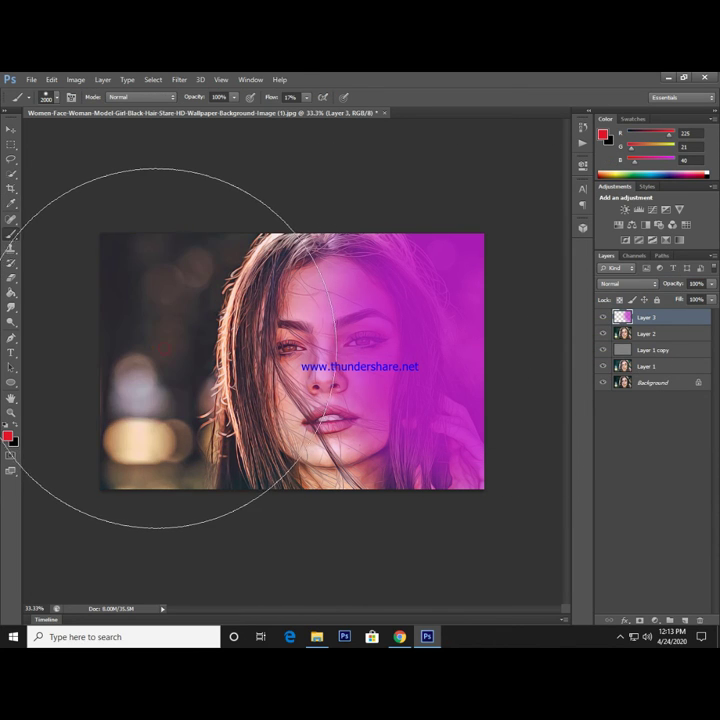
click(152, 348)
click(160, 349)
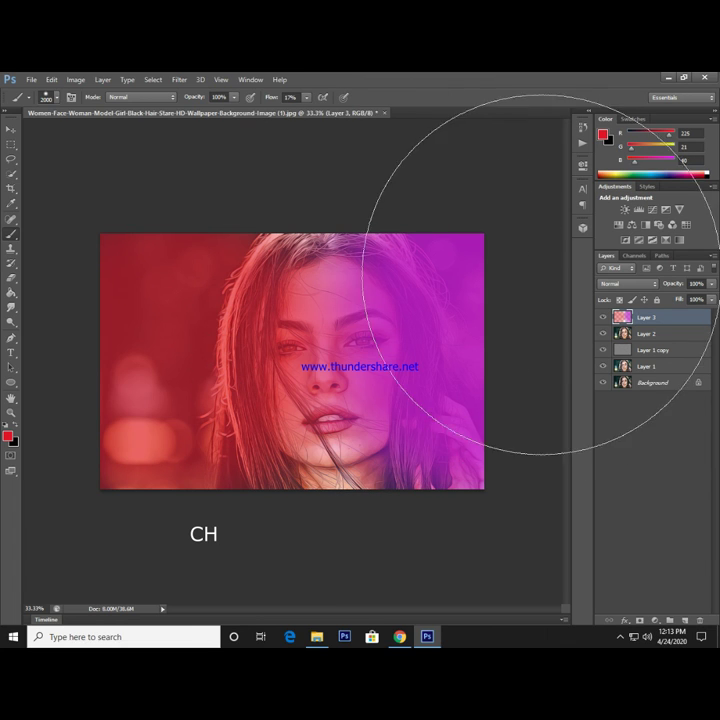
click(649, 289)
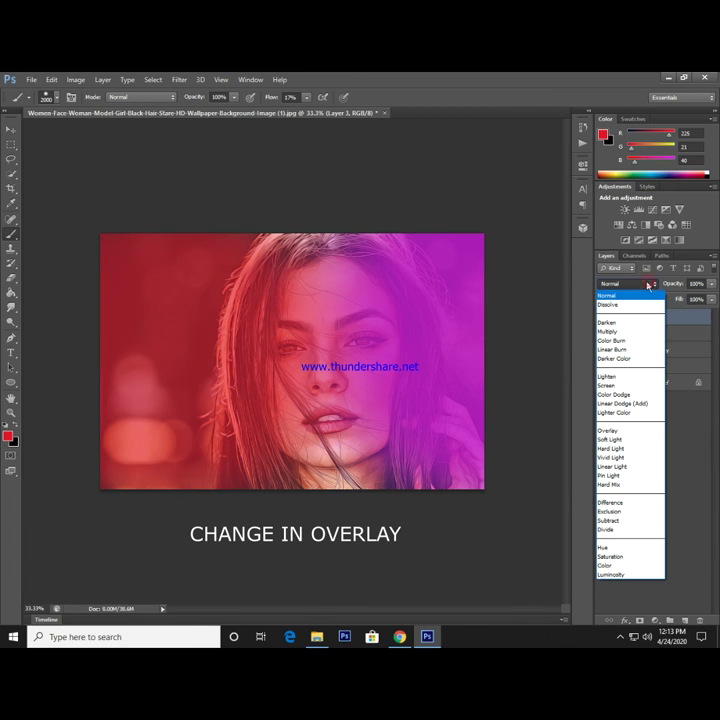
Change Layer 3's blend mode to Overlay and drop its opacity to 59%.
click(622, 431)
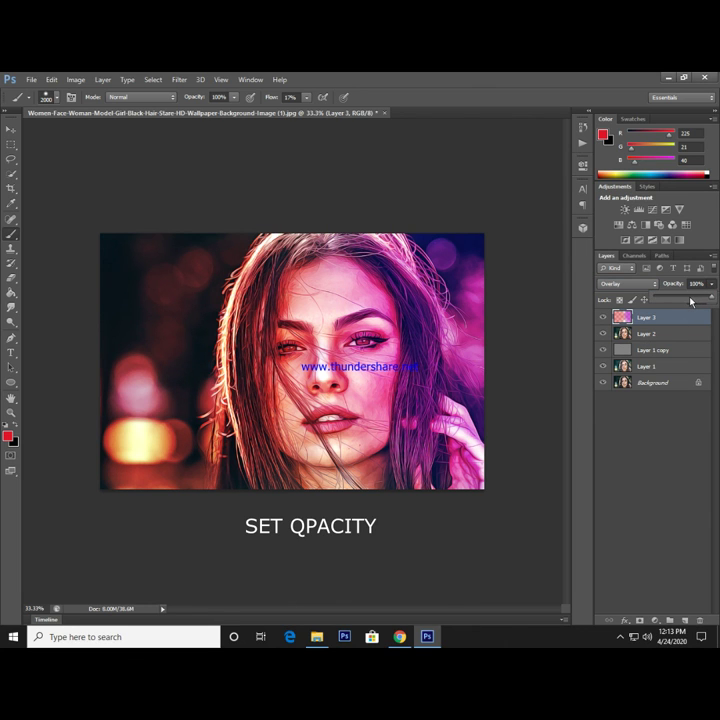
drag(711, 286, 690, 300)
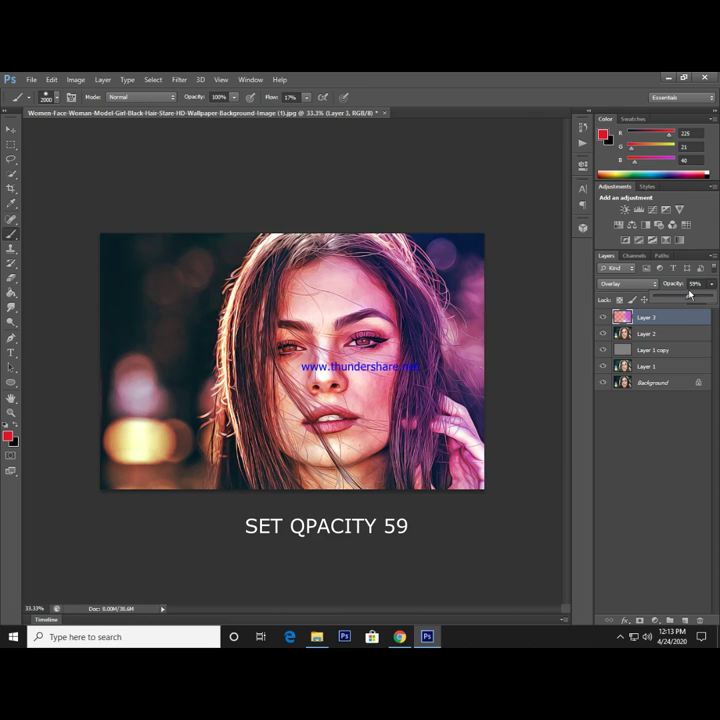